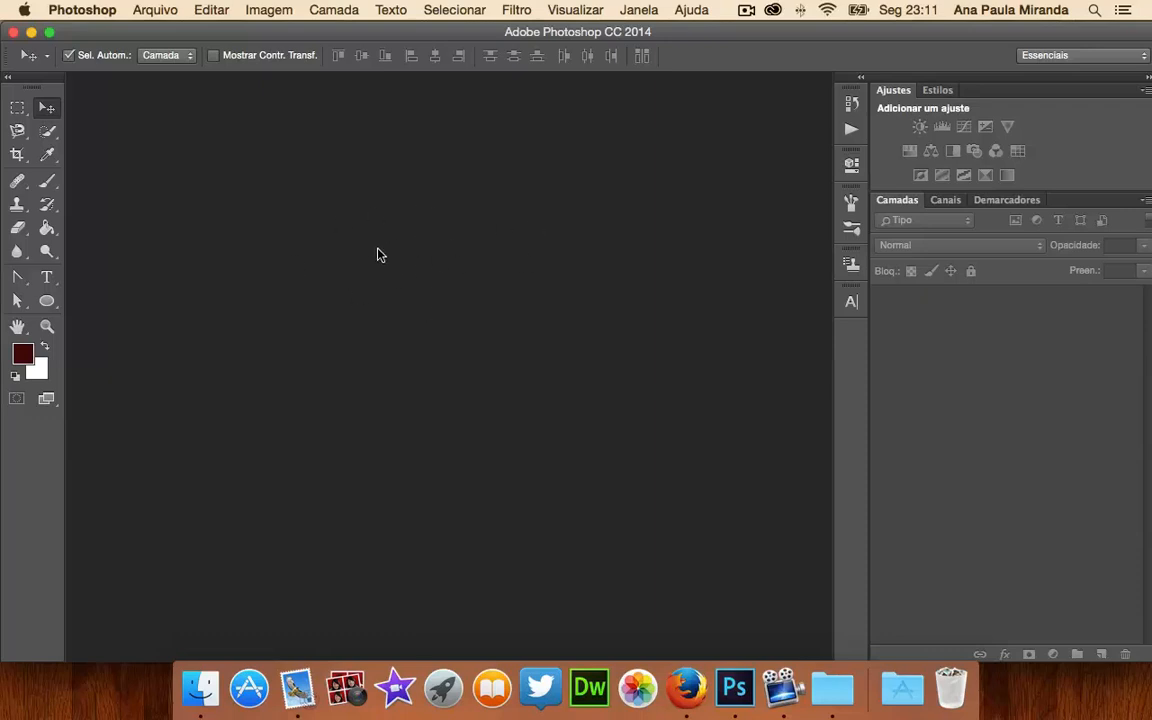
Step: Create a new blank document 600 pixels wide and 600 pixels high
click(157, 10)
click(160, 36)
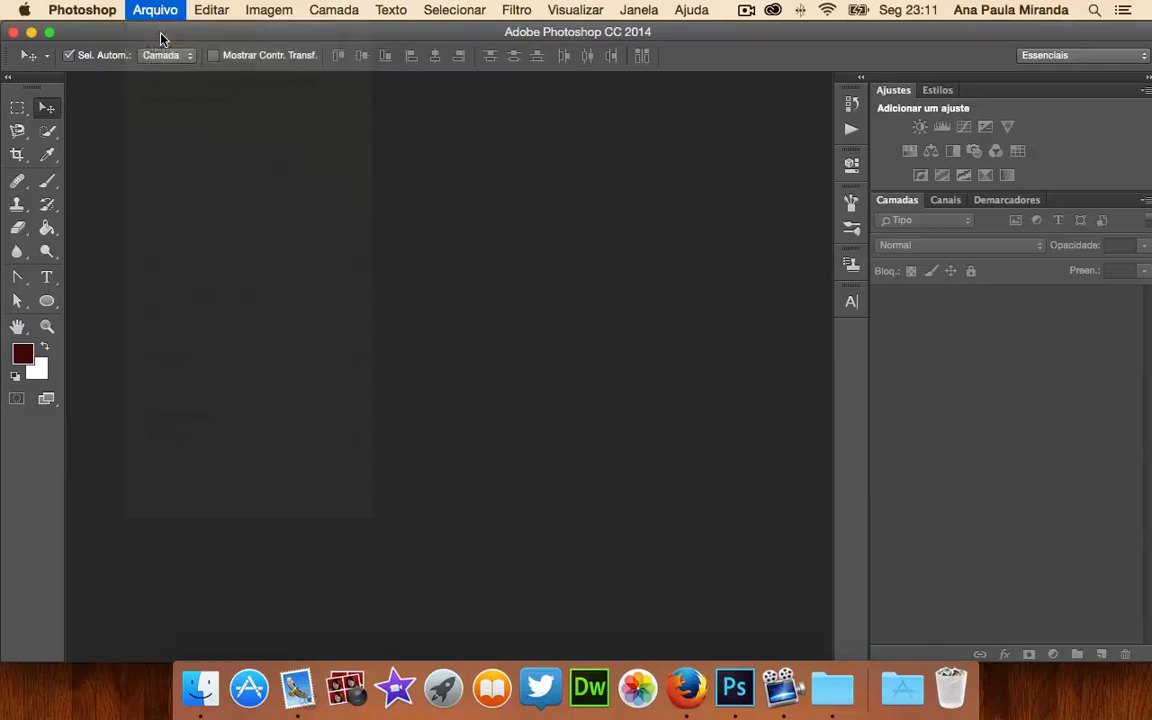
click(400, 214)
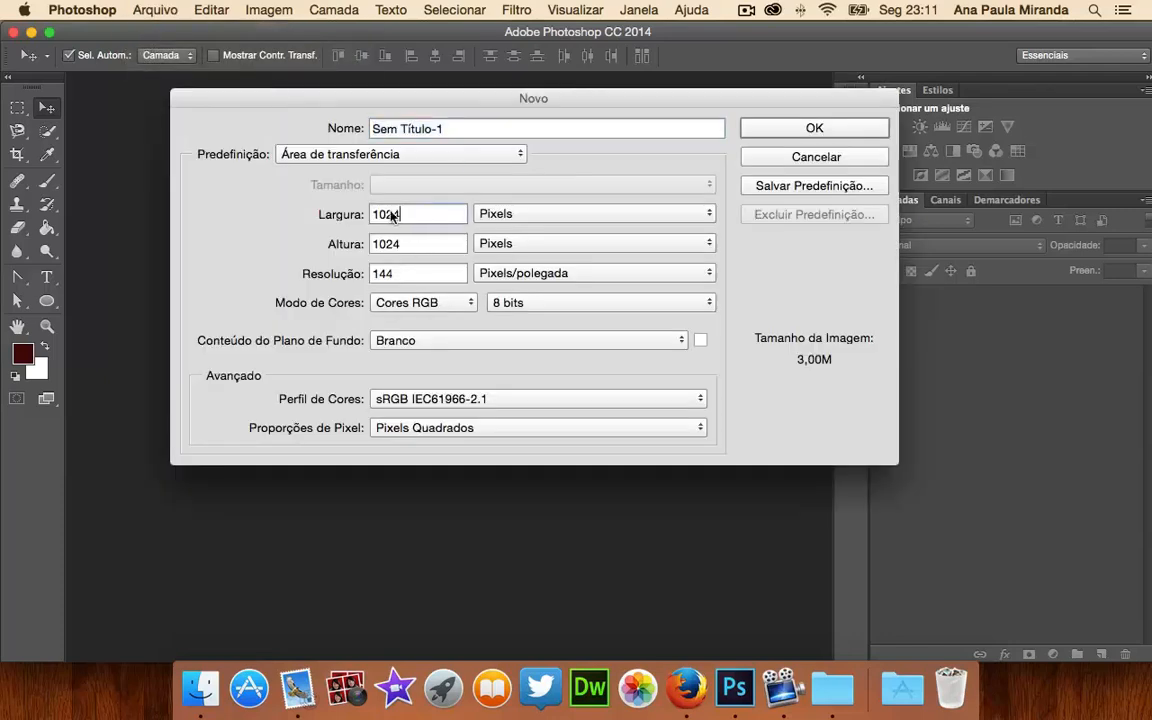
double_click(400, 214)
text(600)
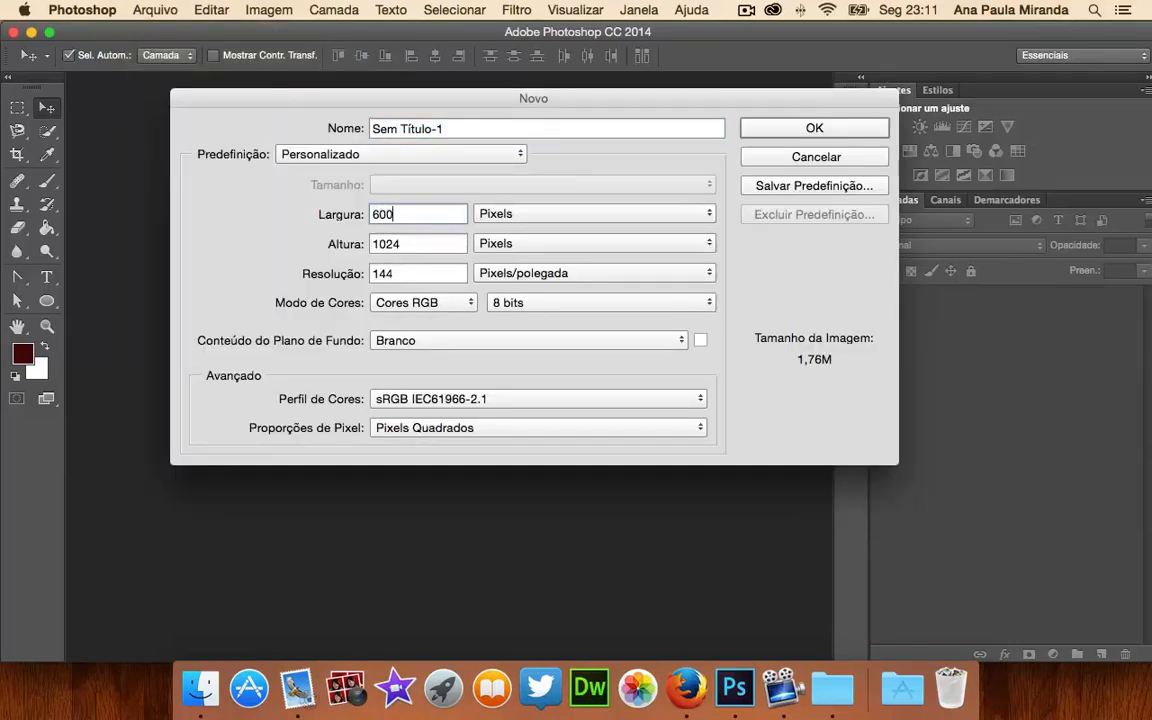
key(Tab)
text(600)
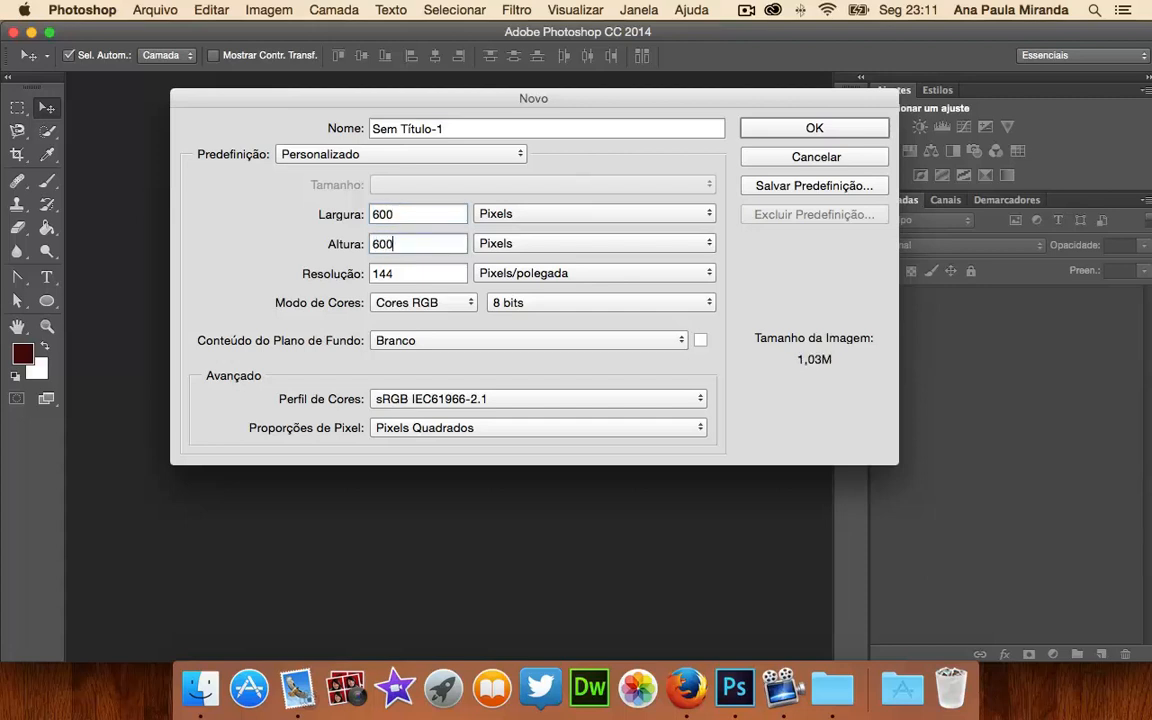
click(806, 132)
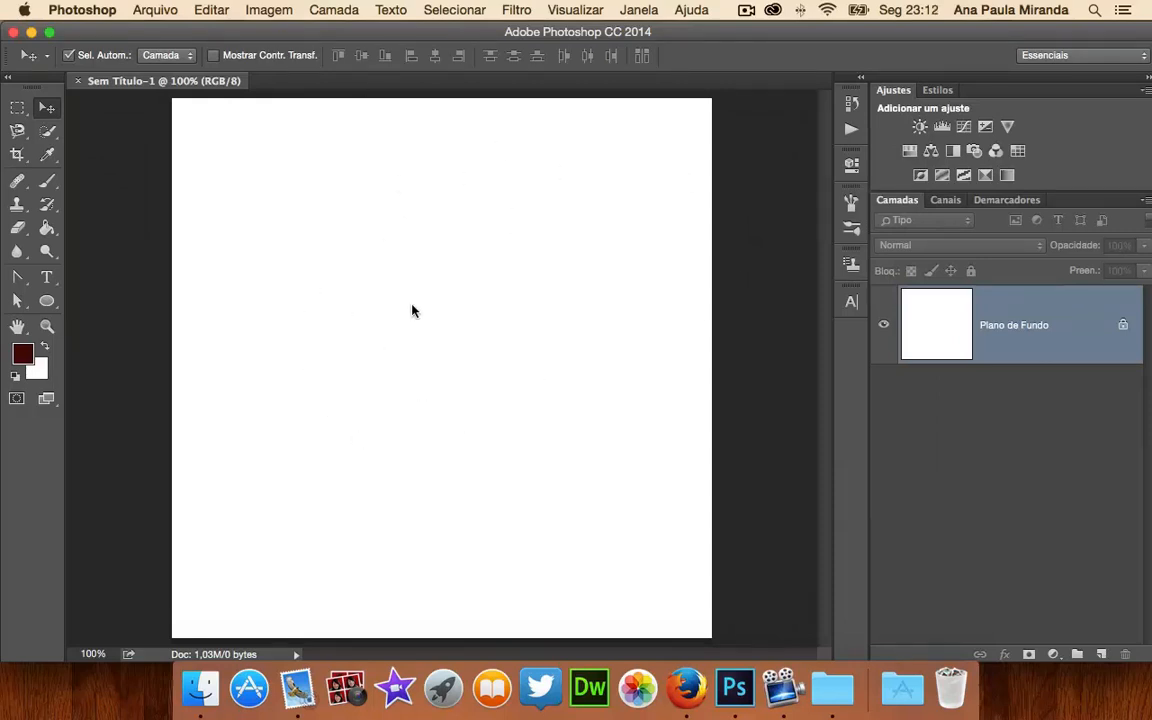
Step: Open the image textura.jpg from the Mesa folder
click(155, 11)
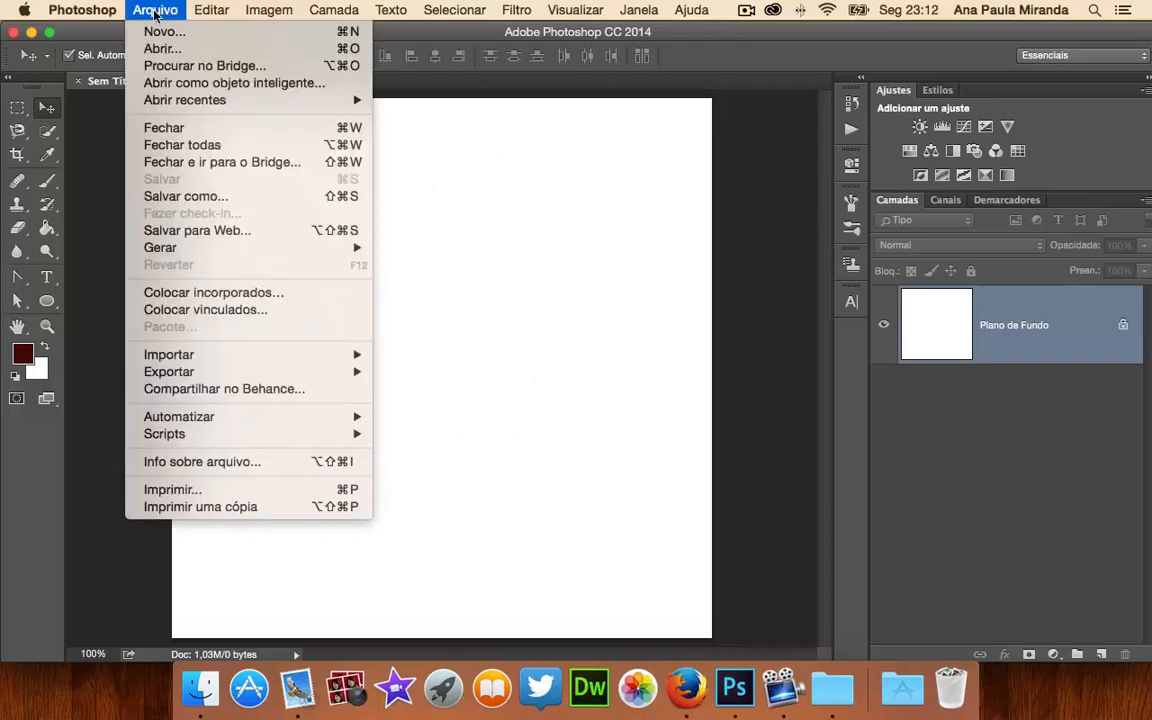
click(155, 49)
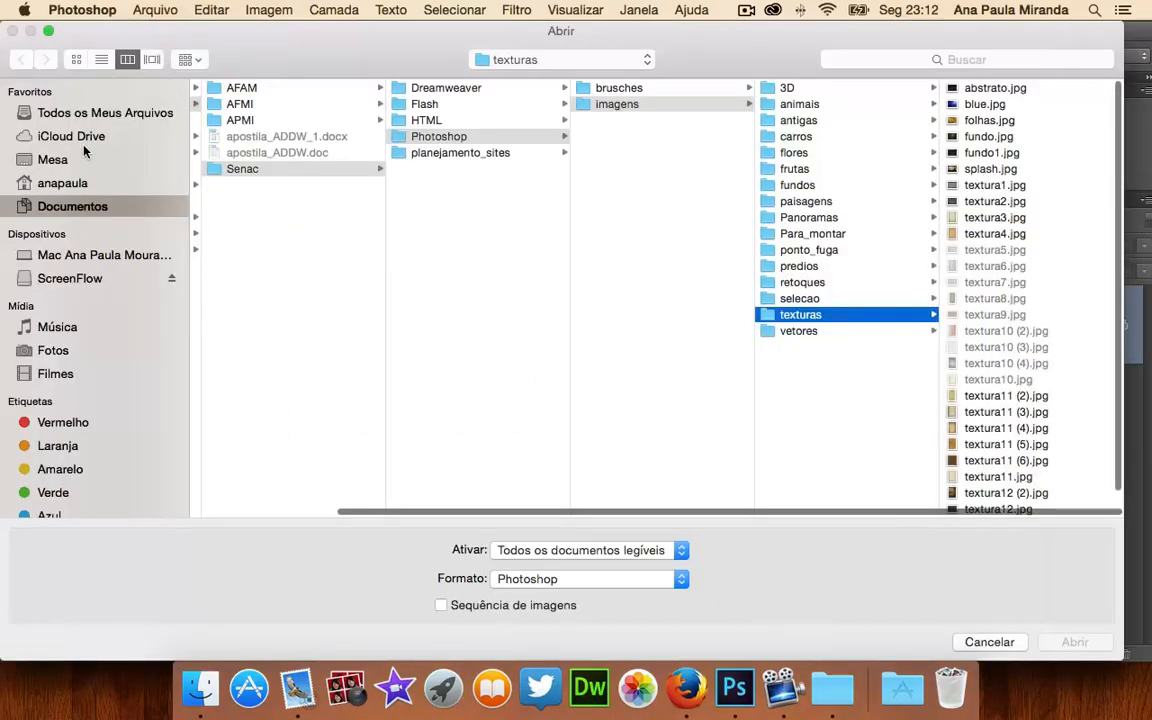
click(69, 164)
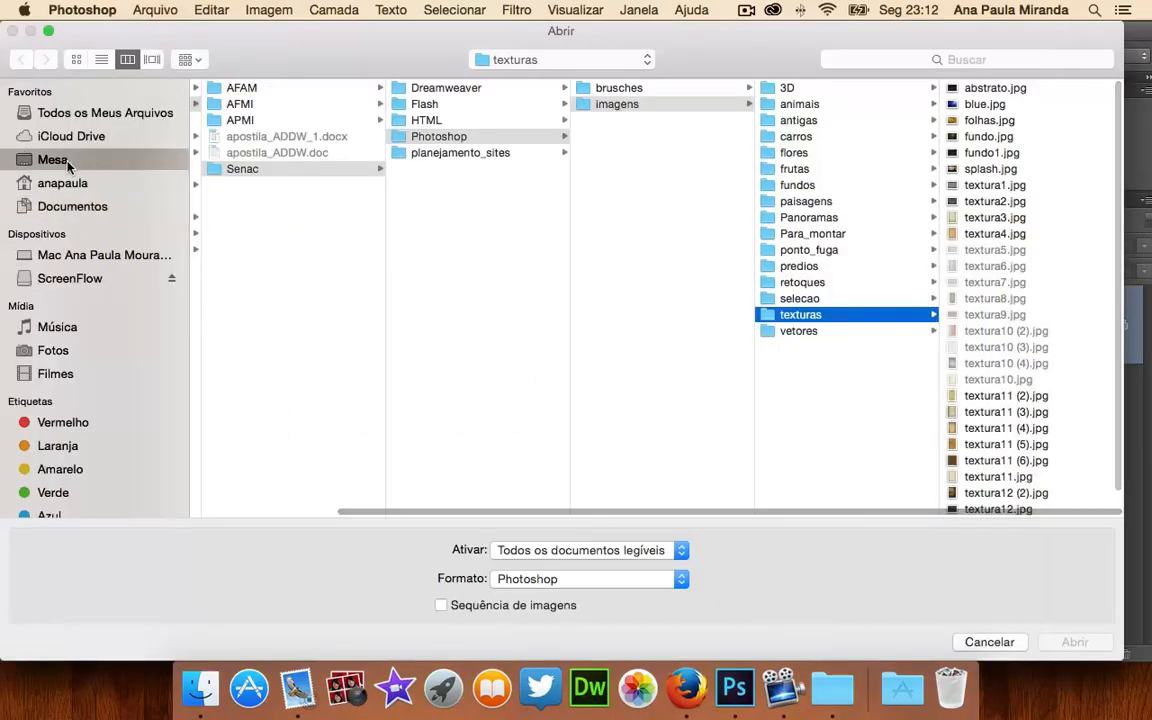
click(228, 136)
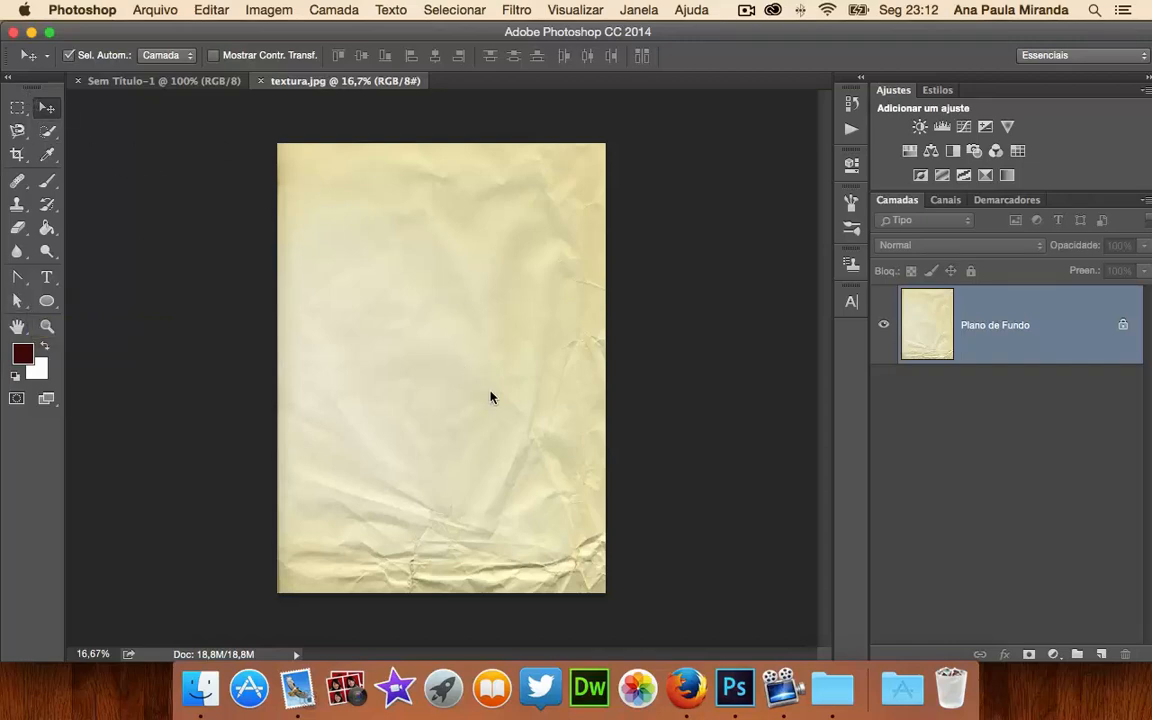
Step: Copy the paper texture into the Sem Título-1 document as a new layer and shift it so its creases show
drag(490, 397, 182, 107)
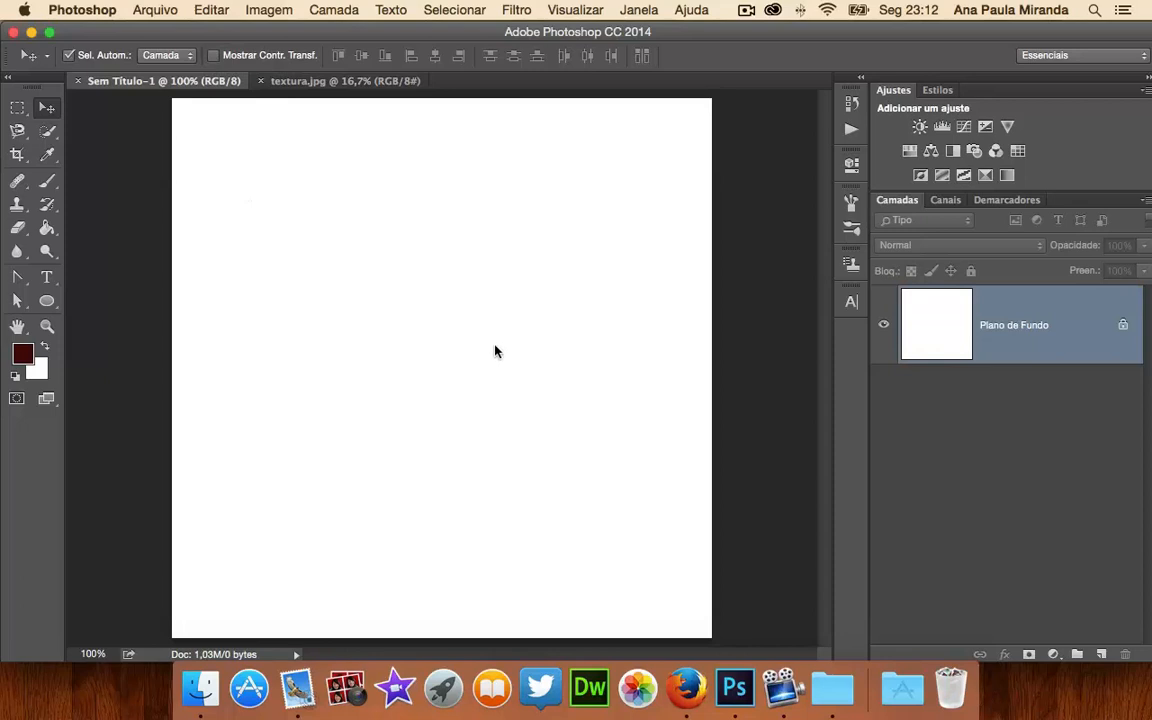
drag(494, 352, 496, 352)
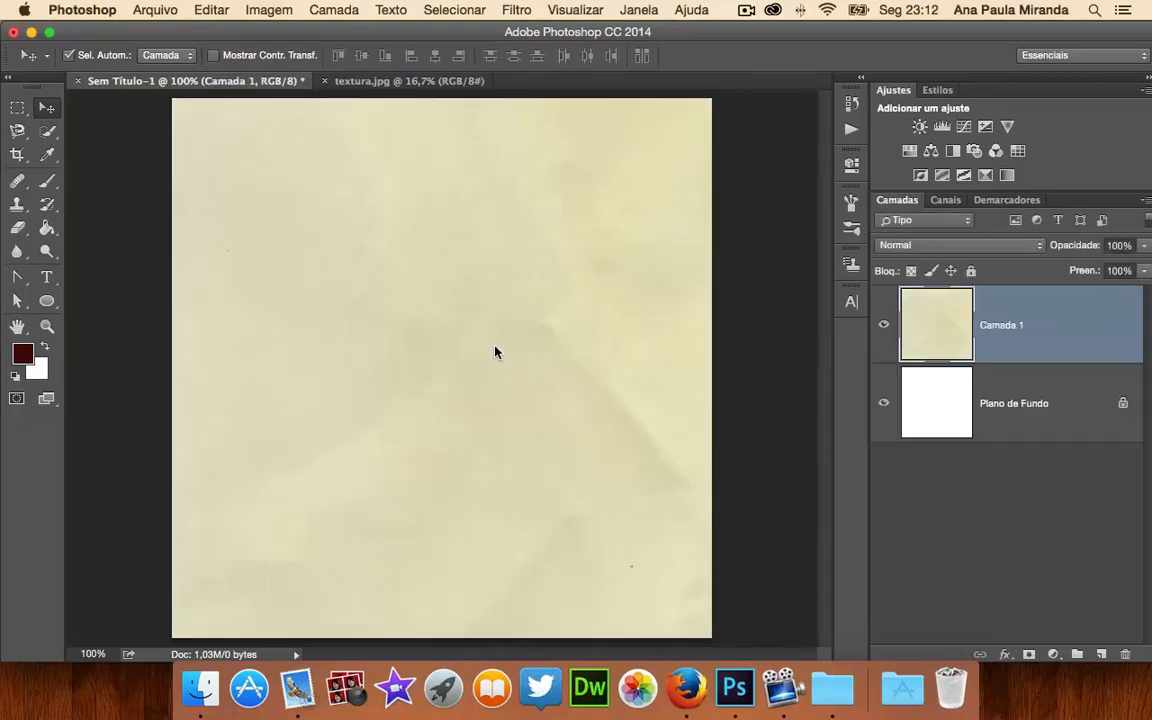
drag(591, 471, 535, 443)
Step: Scale the texture layer proportionally to about 51% and position it so it covers the whole canvas with creases showing
key(super+minus)
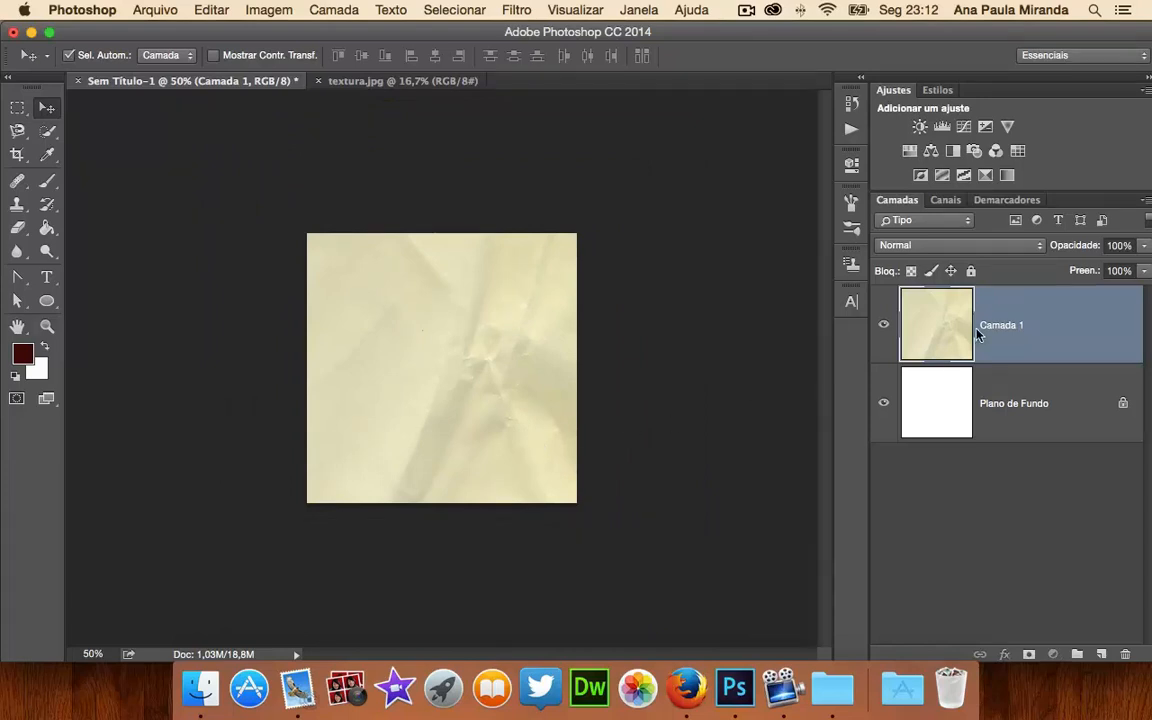
key(super+t)
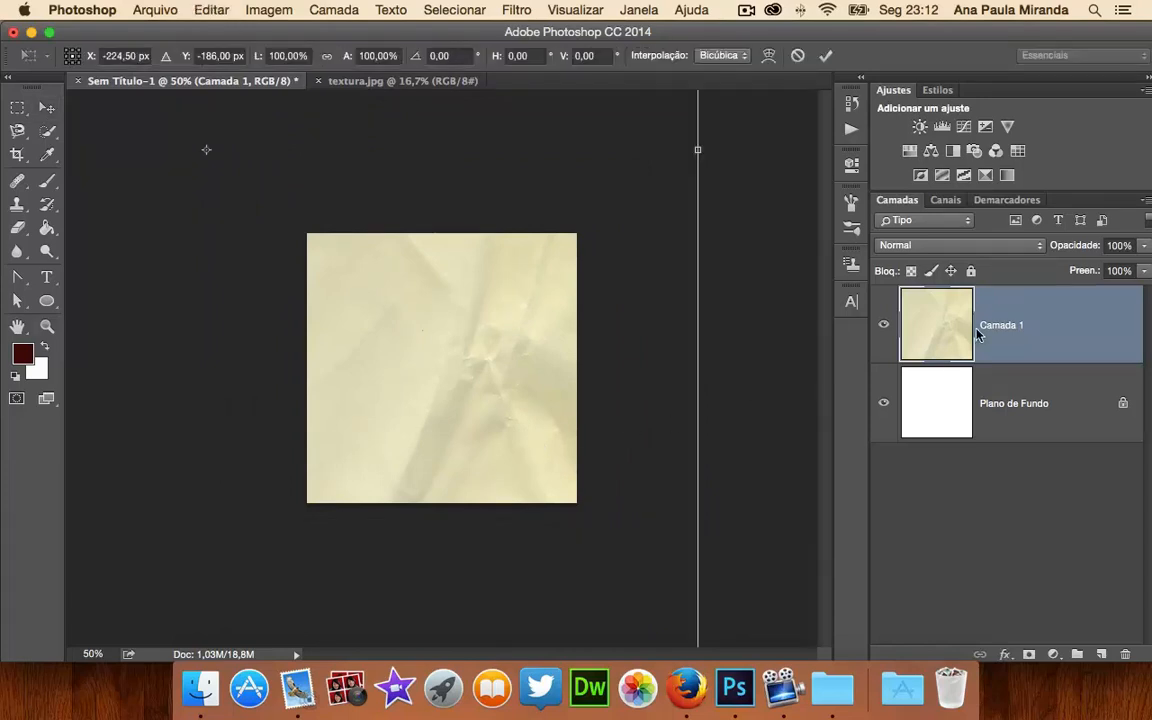
key(super+minus)
key(super+minus)
key(super+minus)
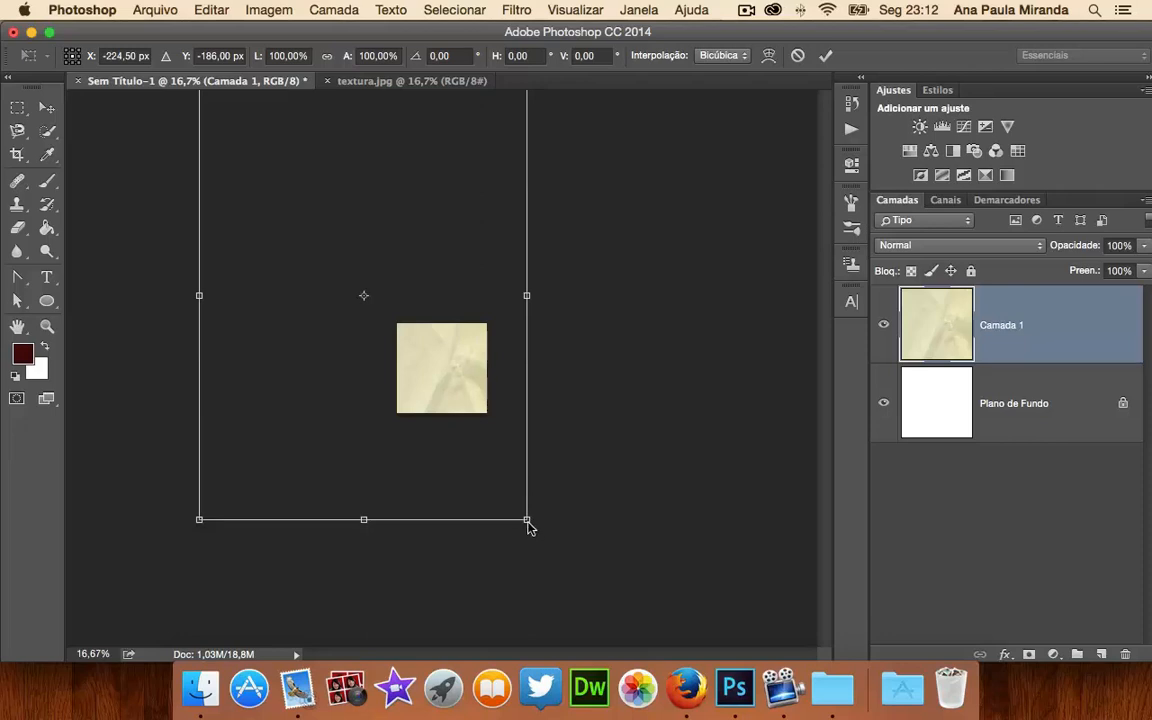
drag(527, 520, 451, 416)
drag(326, 171, 406, 290)
drag(531, 190, 484, 259)
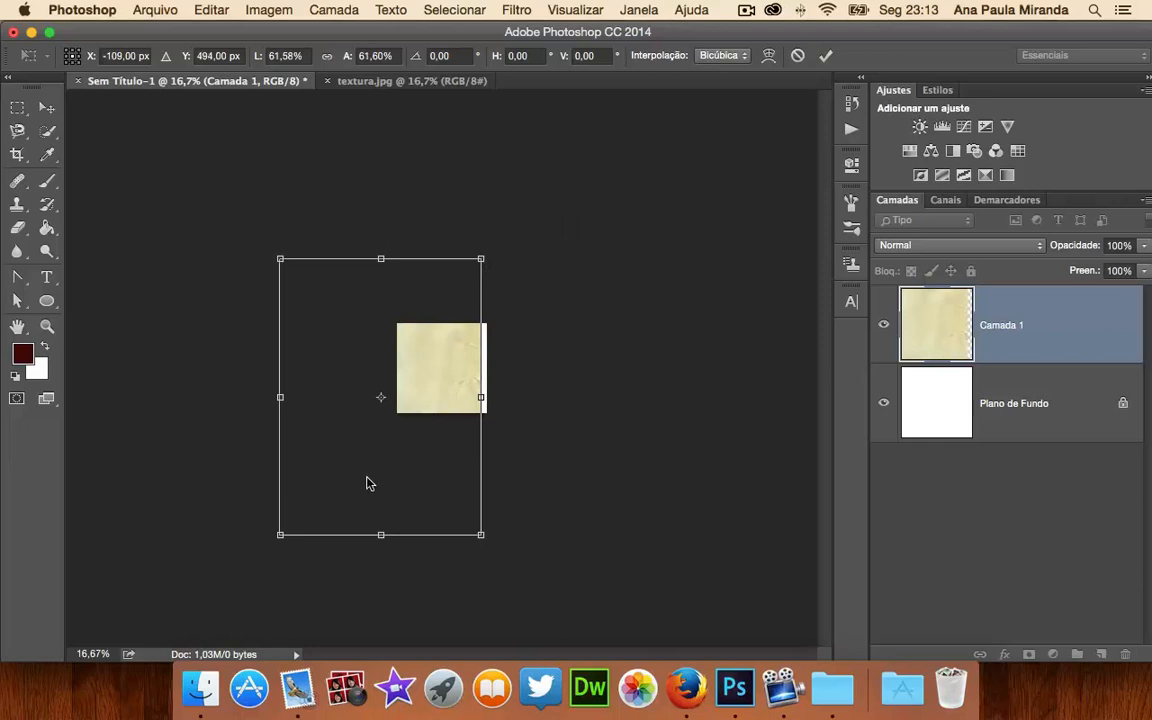
drag(368, 481, 412, 417)
drag(321, 195, 355, 243)
drag(446, 391, 434, 381)
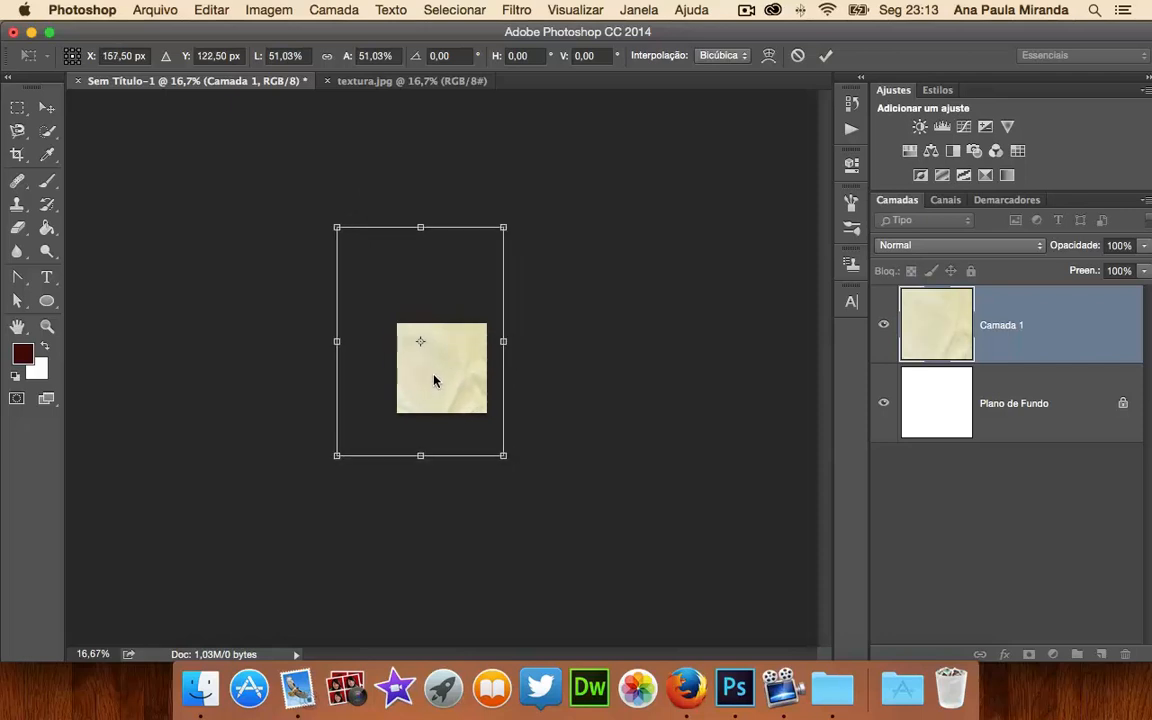
key(Return)
key(super+equal)
key(super+equal)
key(super+equal)
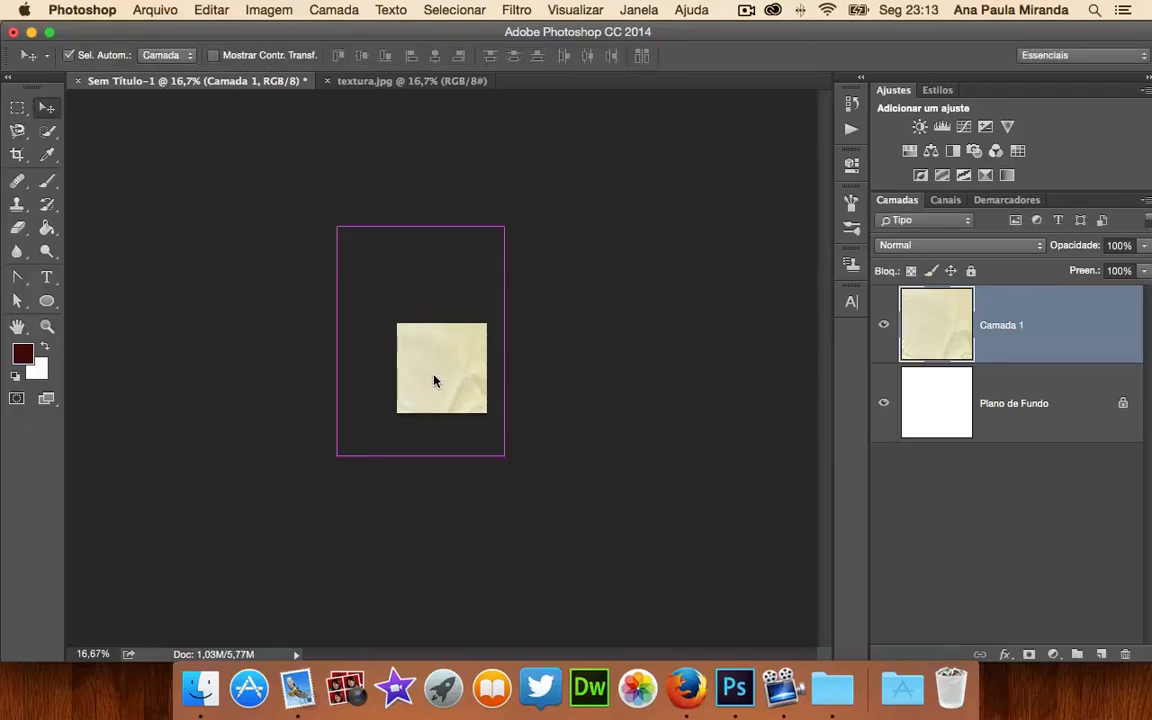
key(super+equal)
key(super+equal)
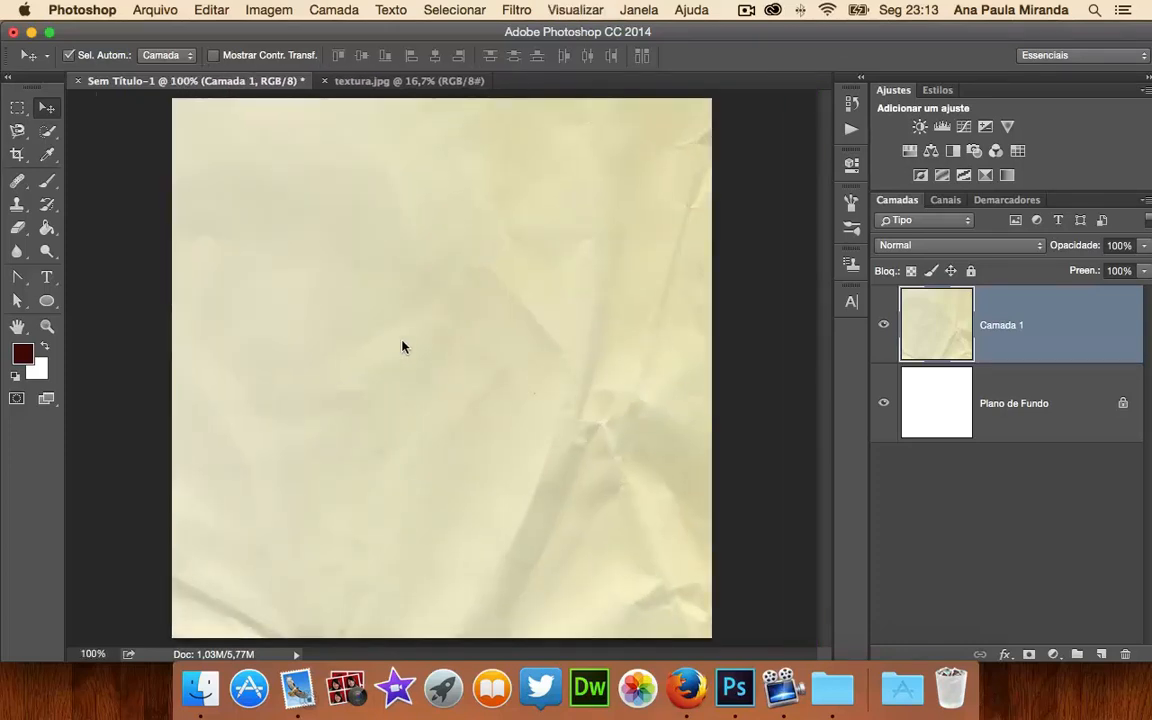
Step: Close the textura.jpg file and rename the texture layer in Sem Título-1 as "textura"
click(355, 82)
click(326, 82)
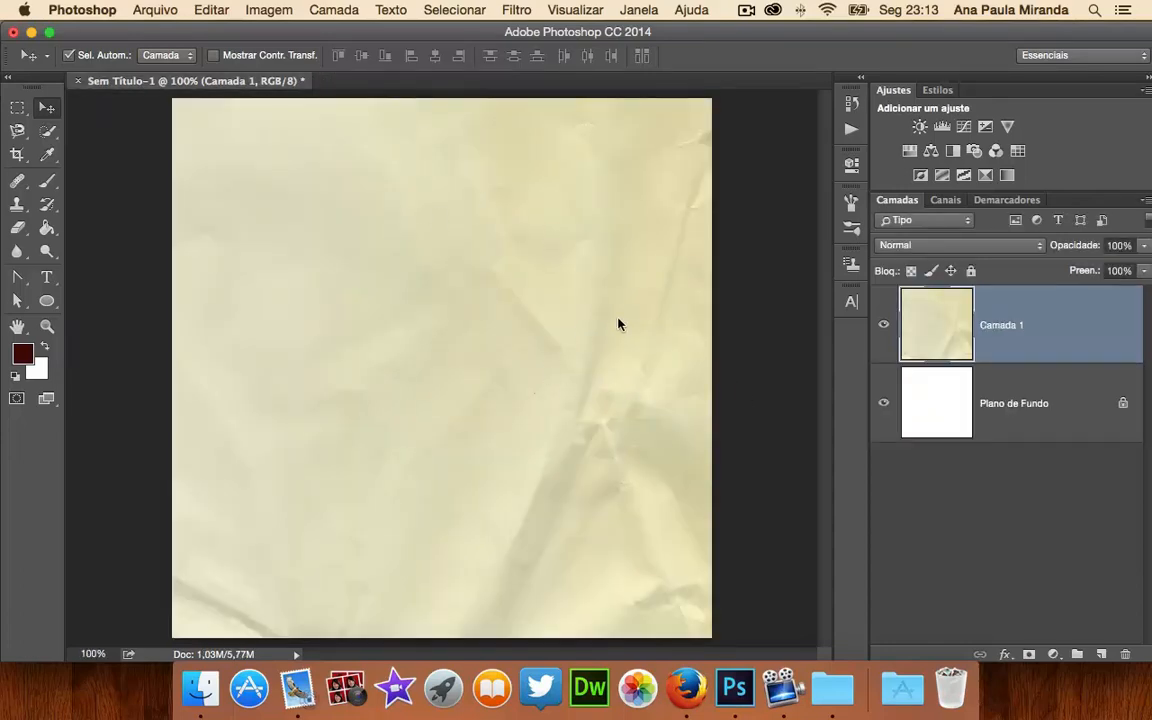
double_click(1001, 325)
text(textura)
key(Return)
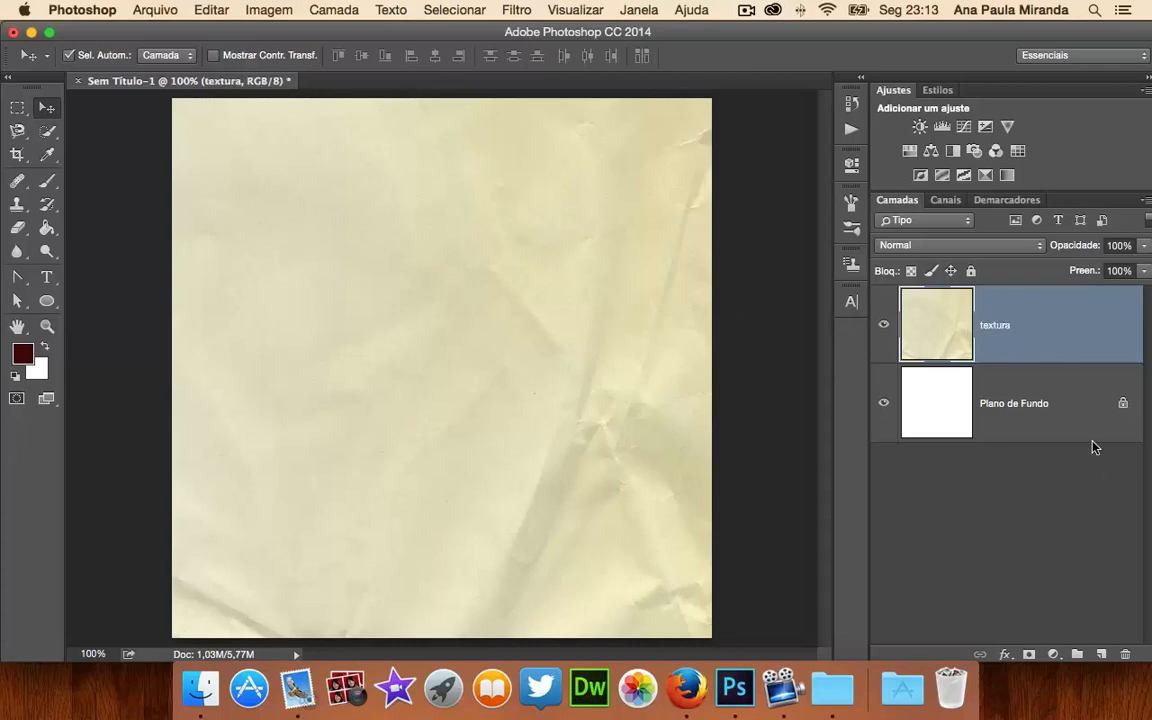
Step: Create a second blank document 600 pixels wide and 600 pixels high
click(155, 10)
click(155, 33)
double_click(401, 216)
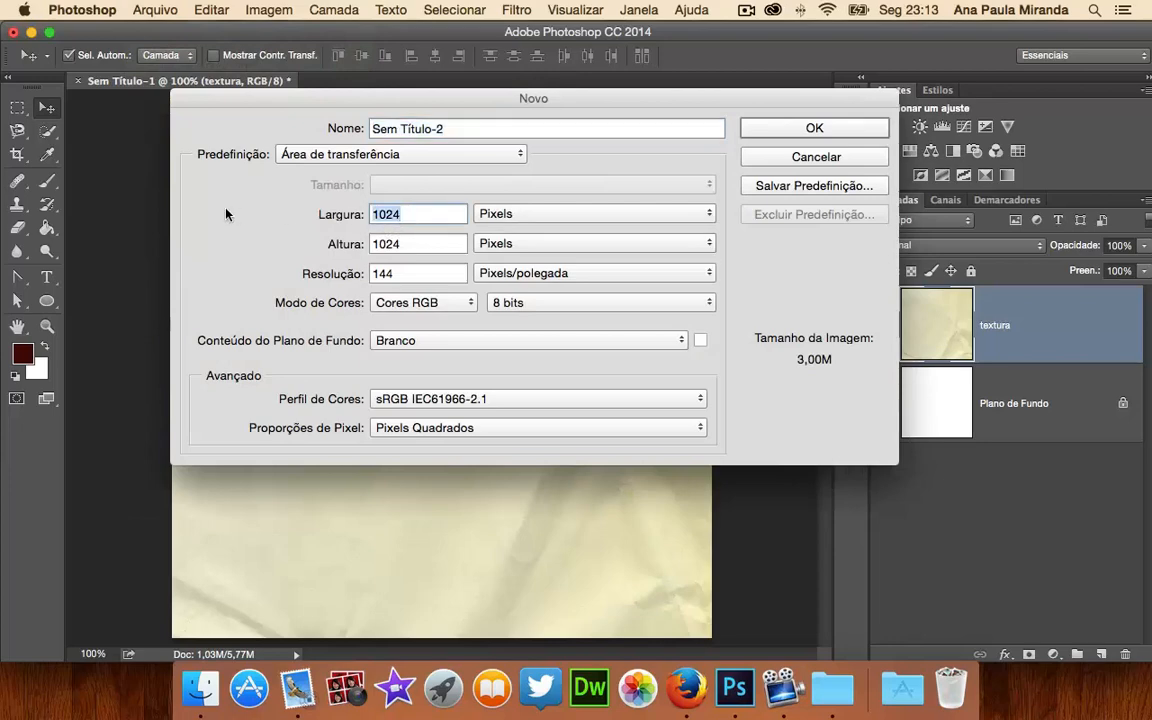
text(600)
key(Tab)
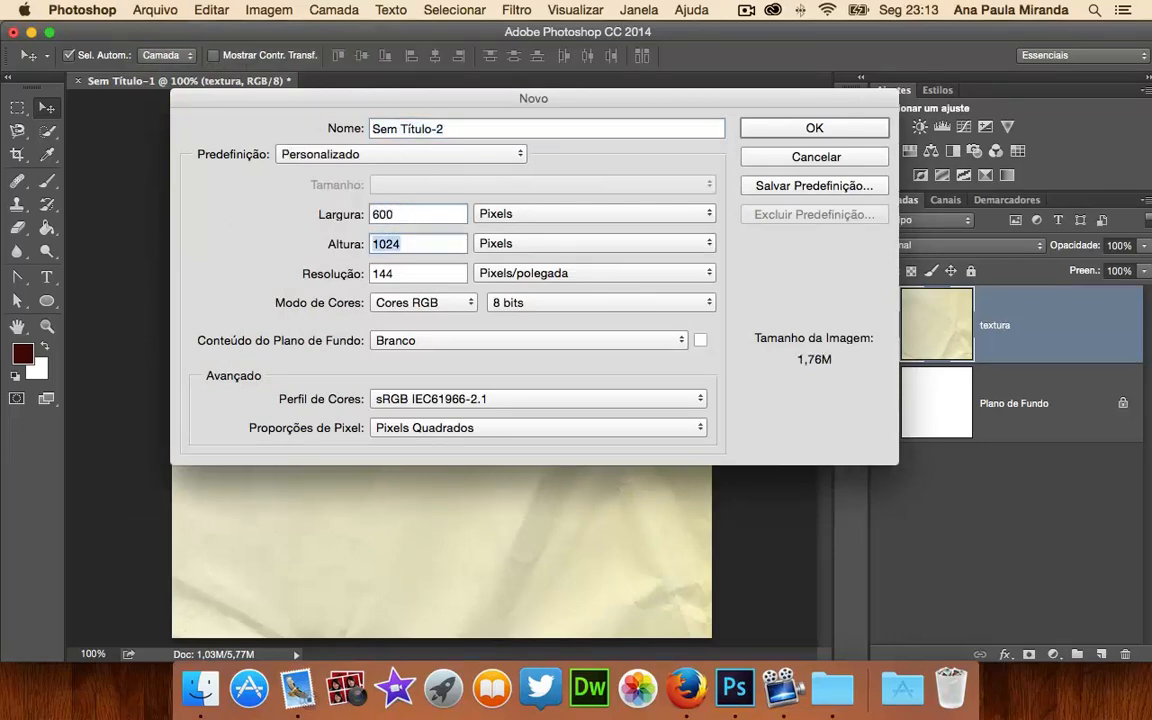
text(600)
key(Return)
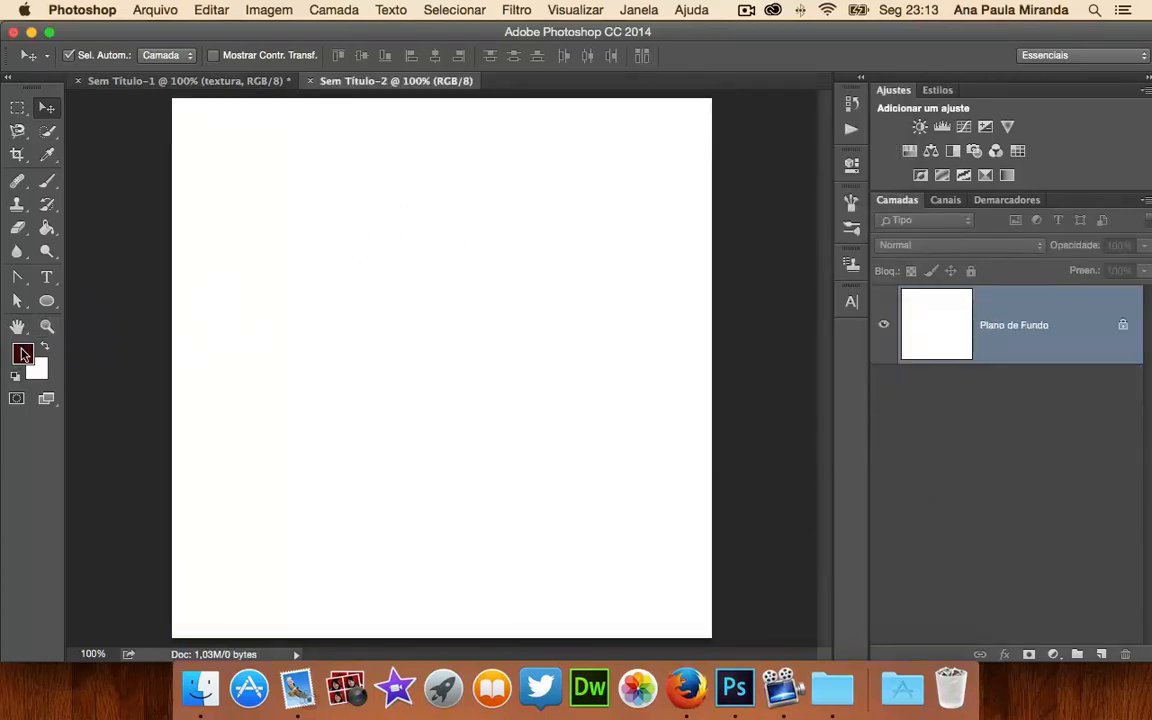
Step: Fill the background of the second document with the dark red foreground colour, ending with the Move tool active
click(46, 231)
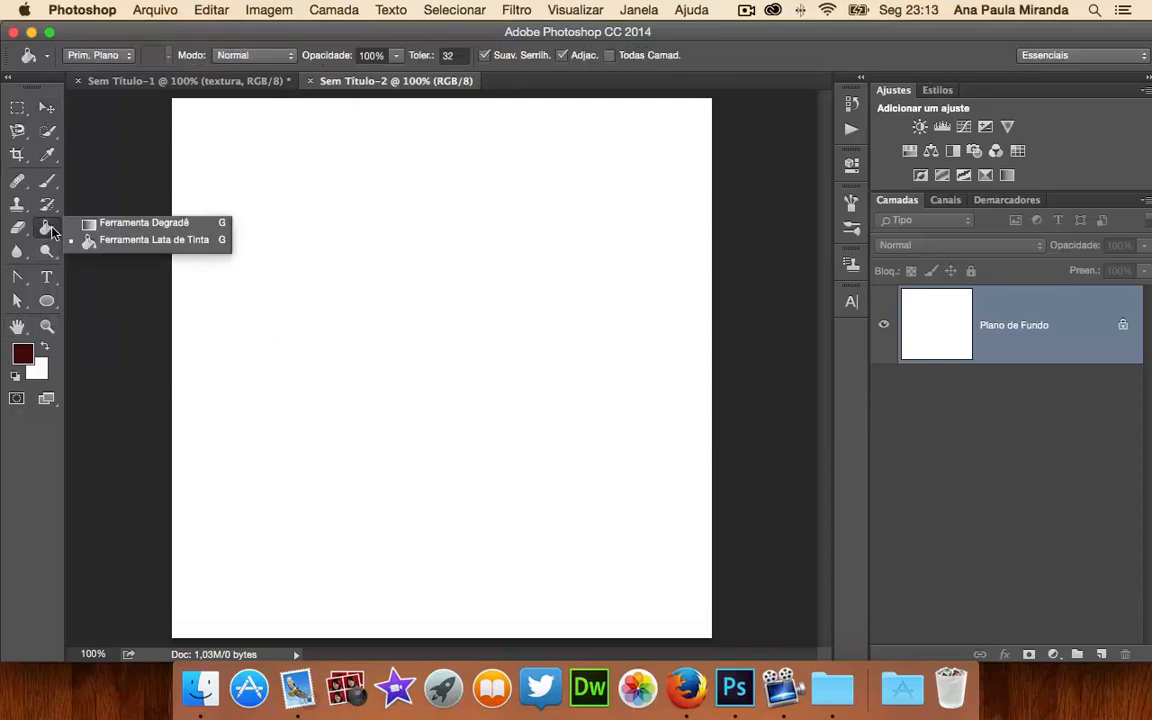
click(149, 244)
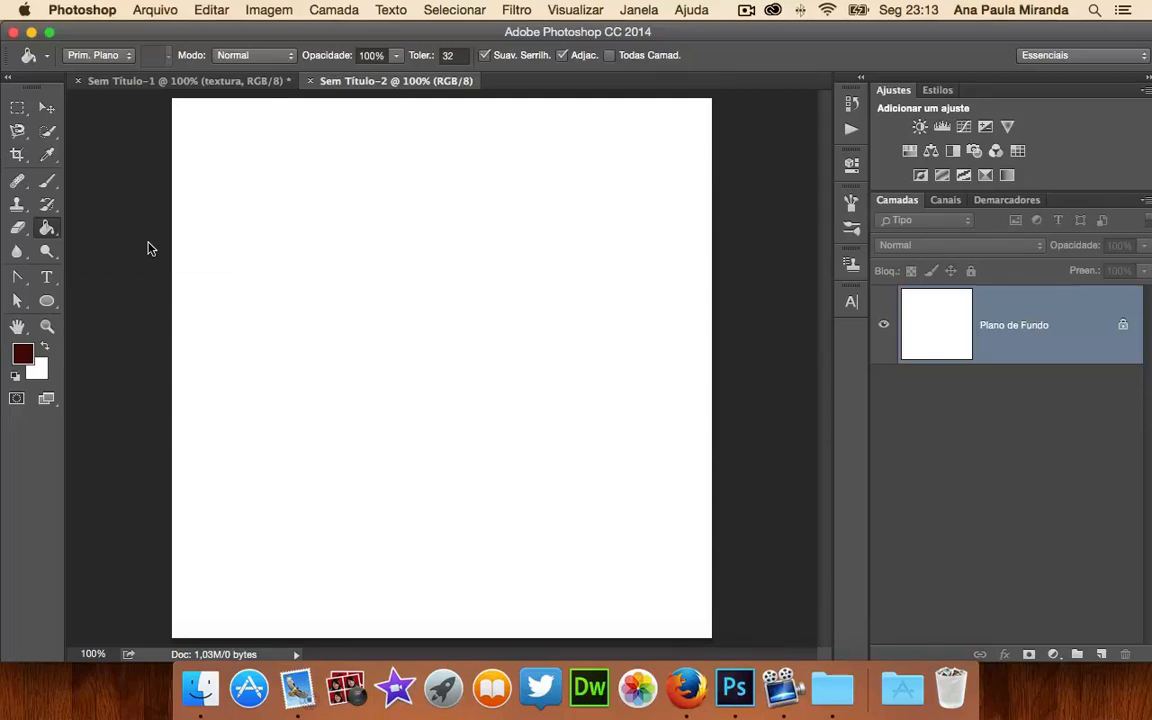
key(alt+BackSpace)
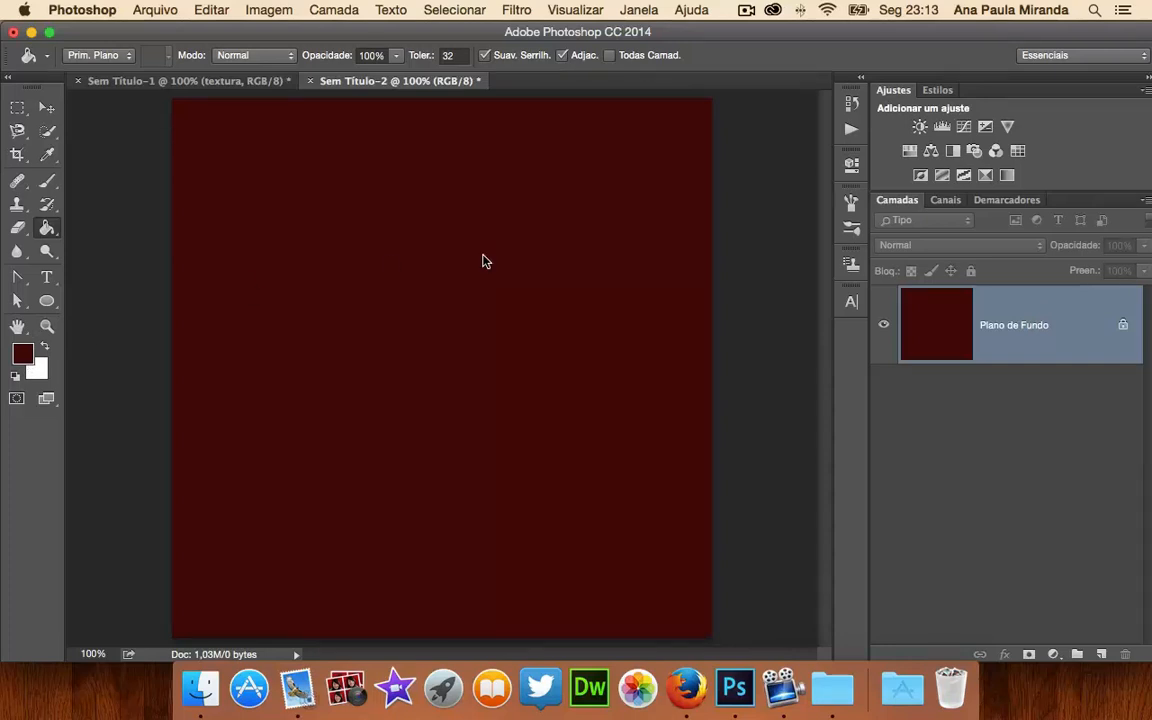
click(47, 228)
click(150, 240)
click(44, 109)
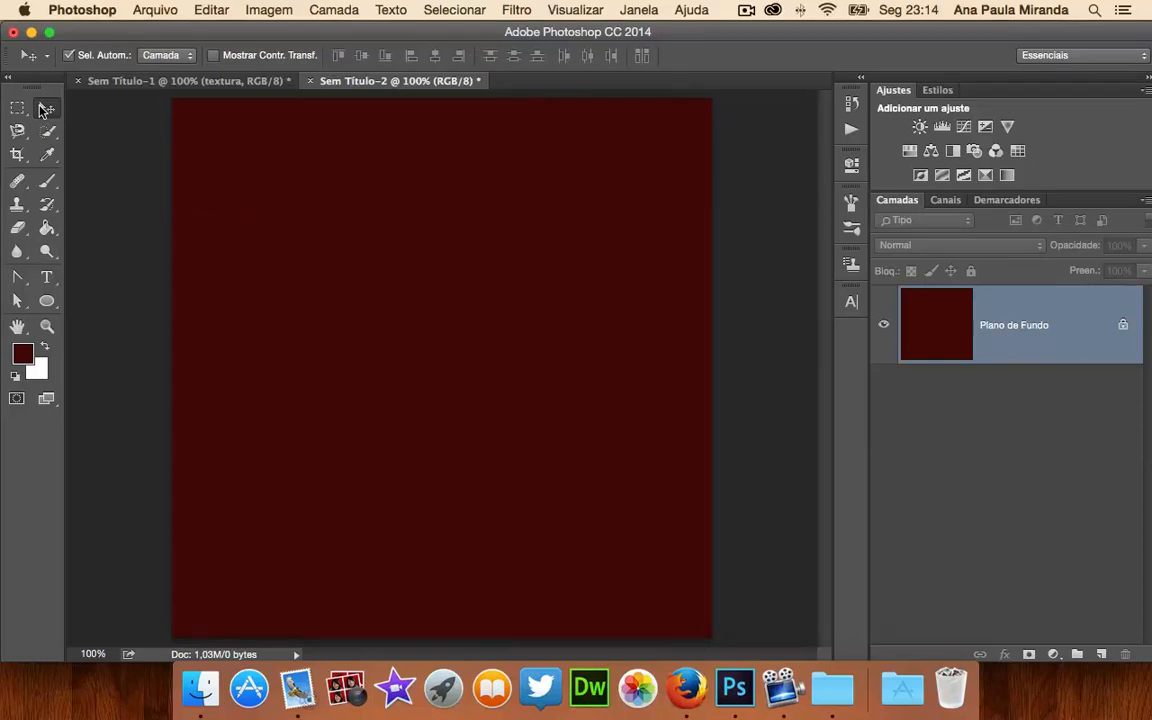
Step: Place logoV.psd from the Mesa folder as a linked object in the Sem Título-1 document
click(161, 82)
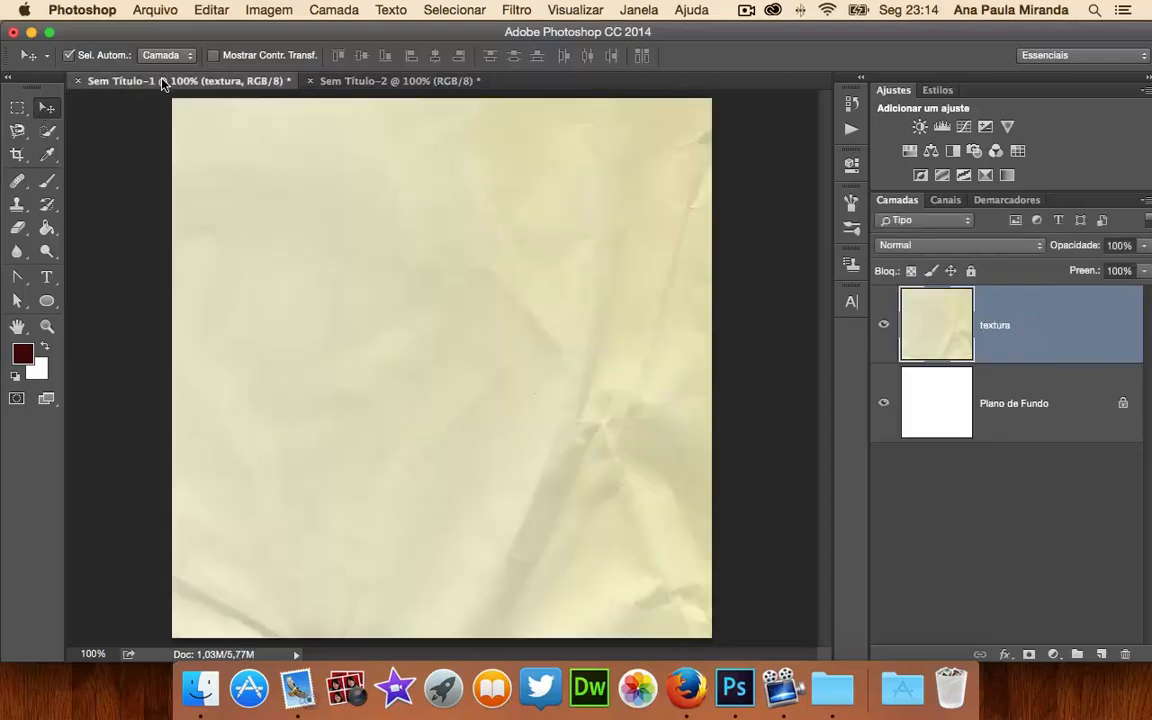
click(157, 10)
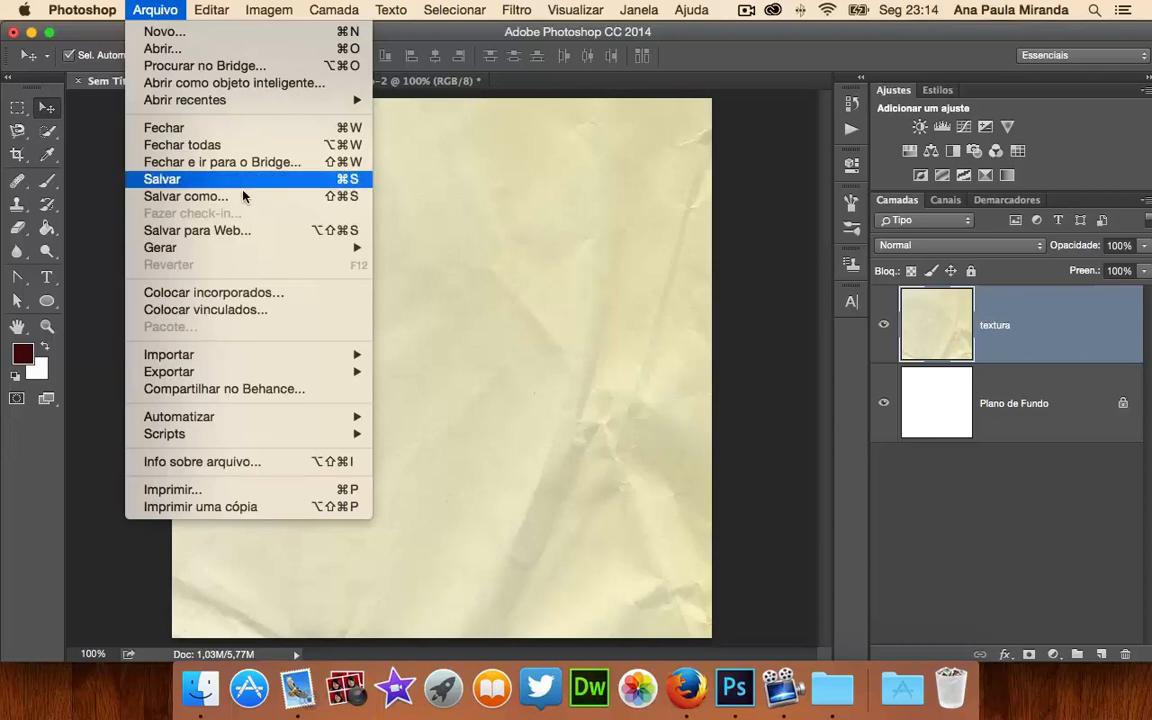
click(239, 316)
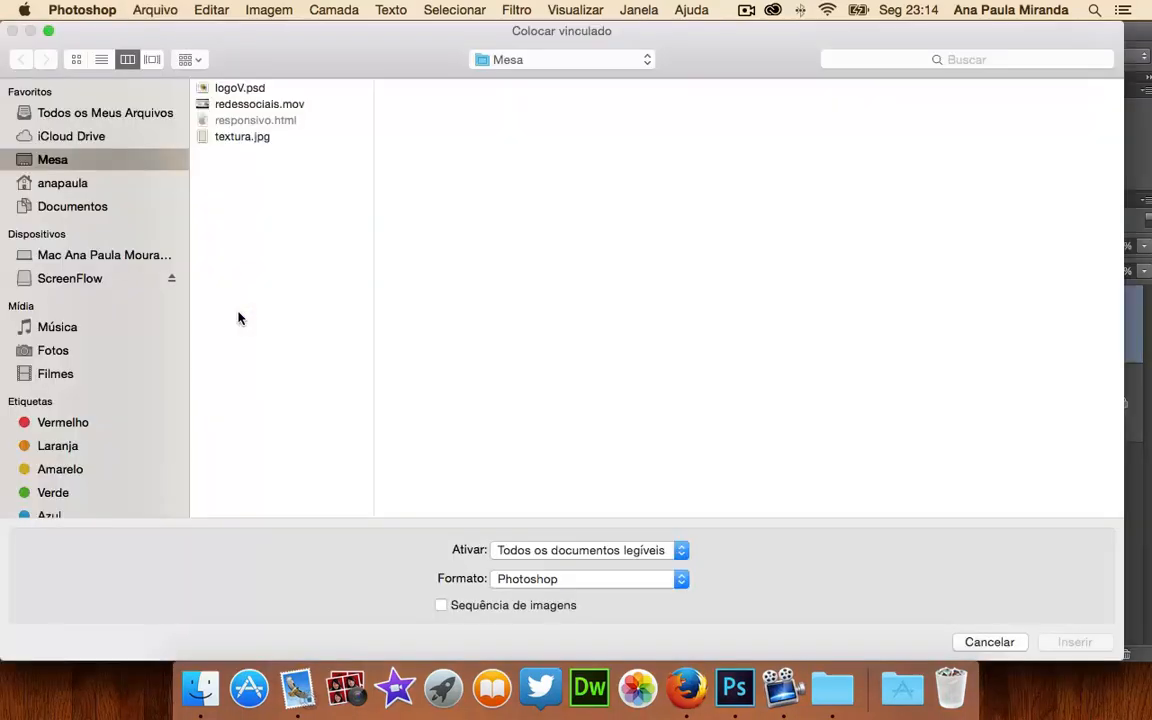
click(224, 88)
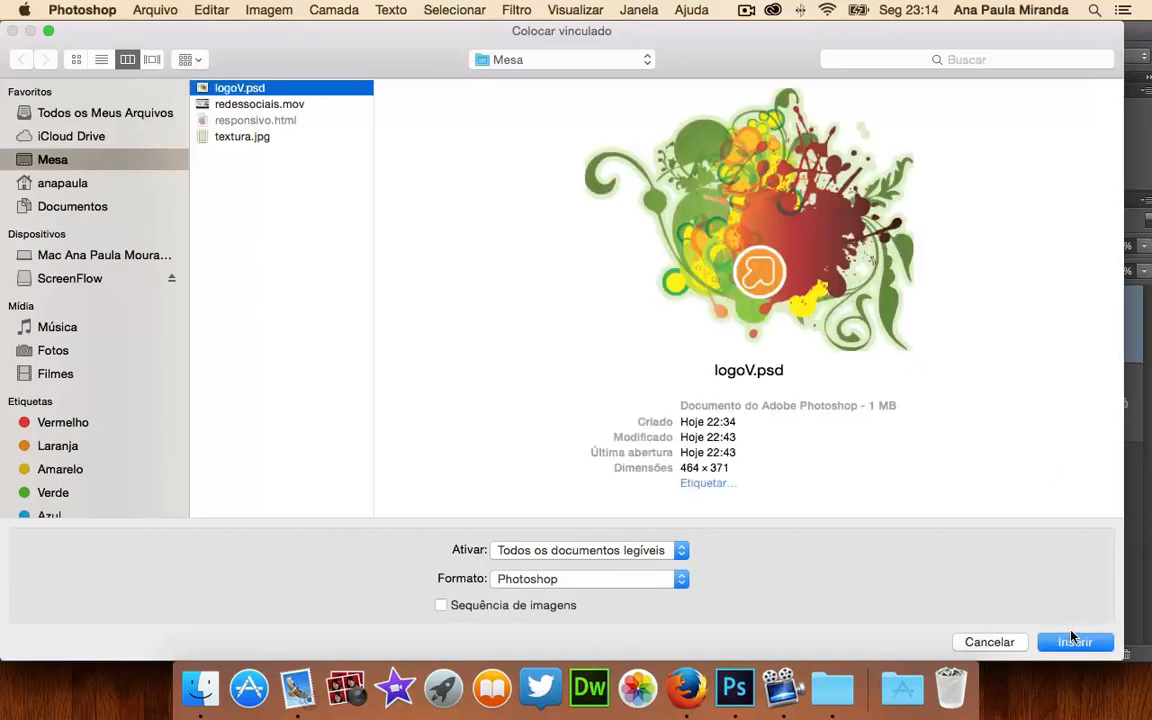
click(1073, 642)
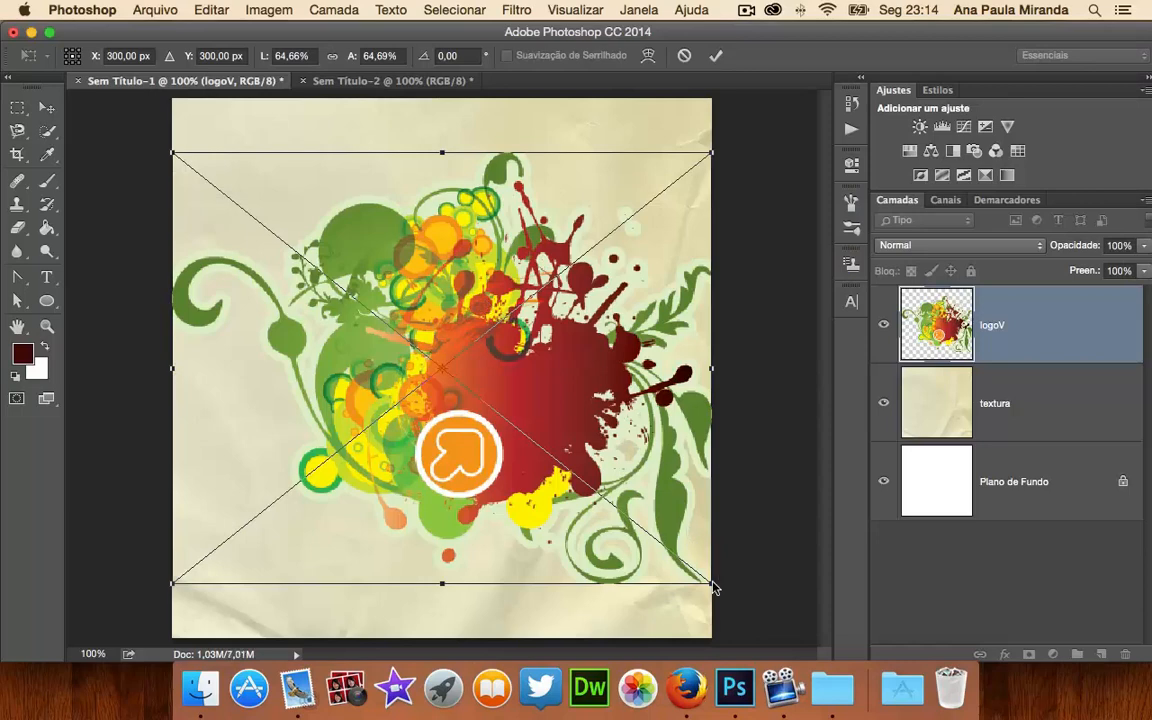
Step: Scale the placed logo proportionally to about 35% and position it in the upper left area of the canvas
drag(713, 588, 477, 380)
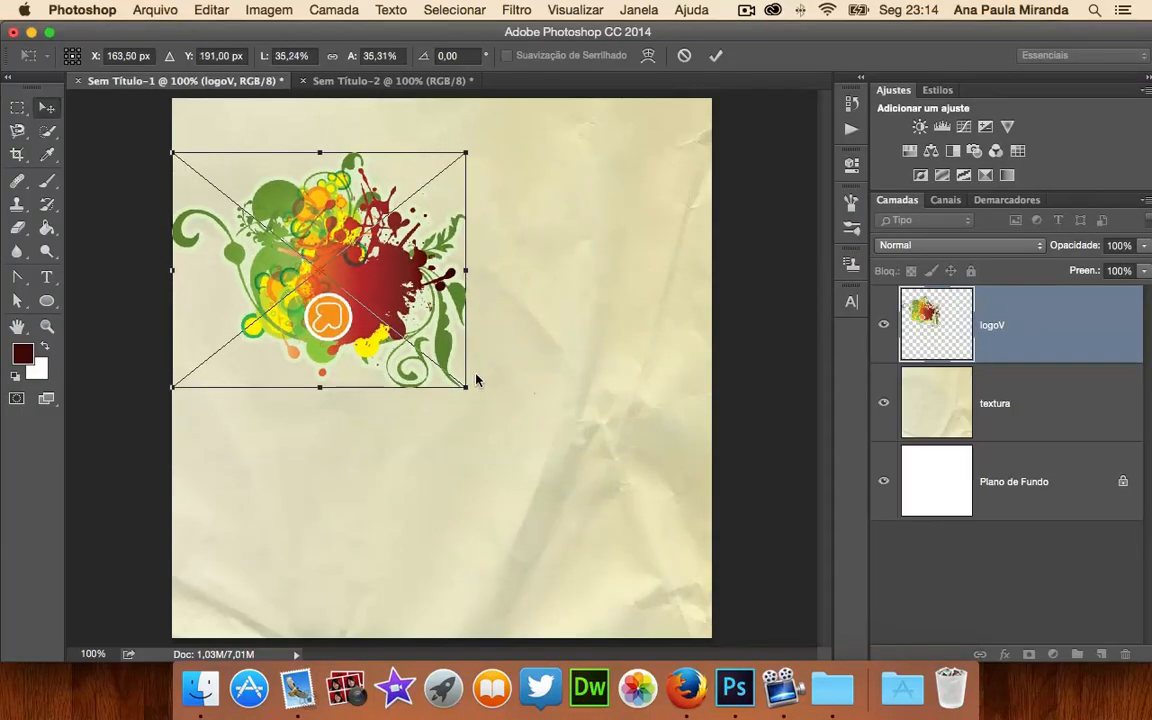
key(Return)
drag(370, 292, 360, 250)
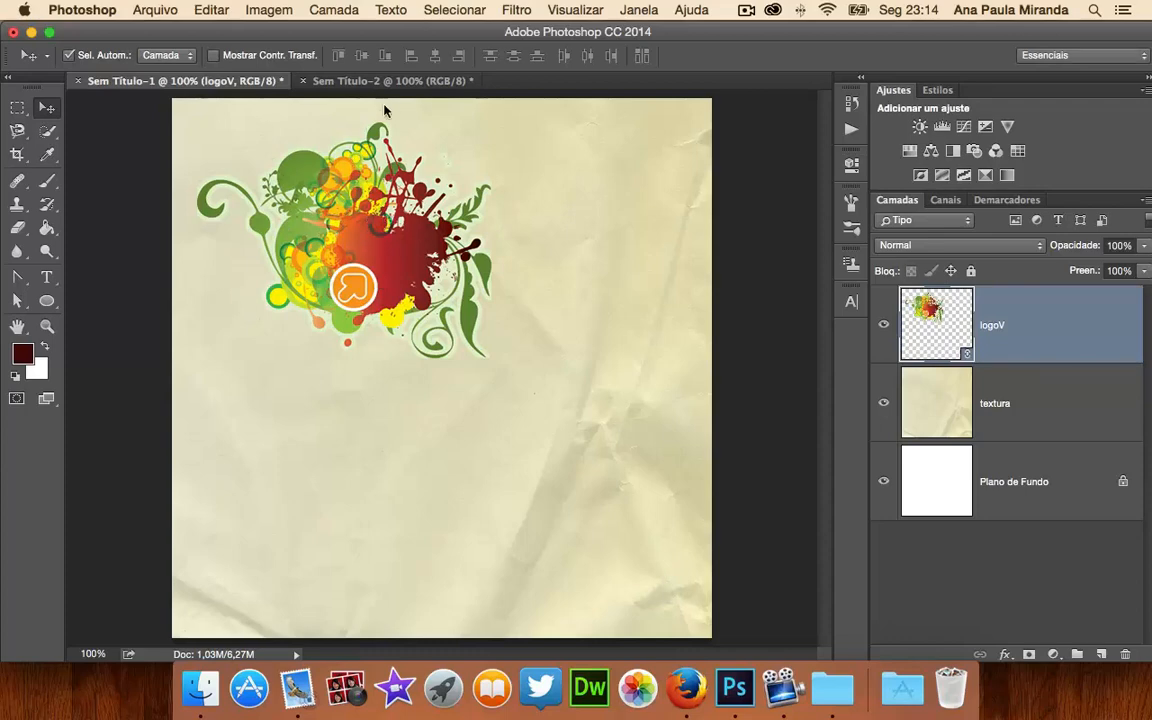
Step: Place logoV.psd from the Mesa folder as a linked object in the Sem Título-2 document
click(360, 85)
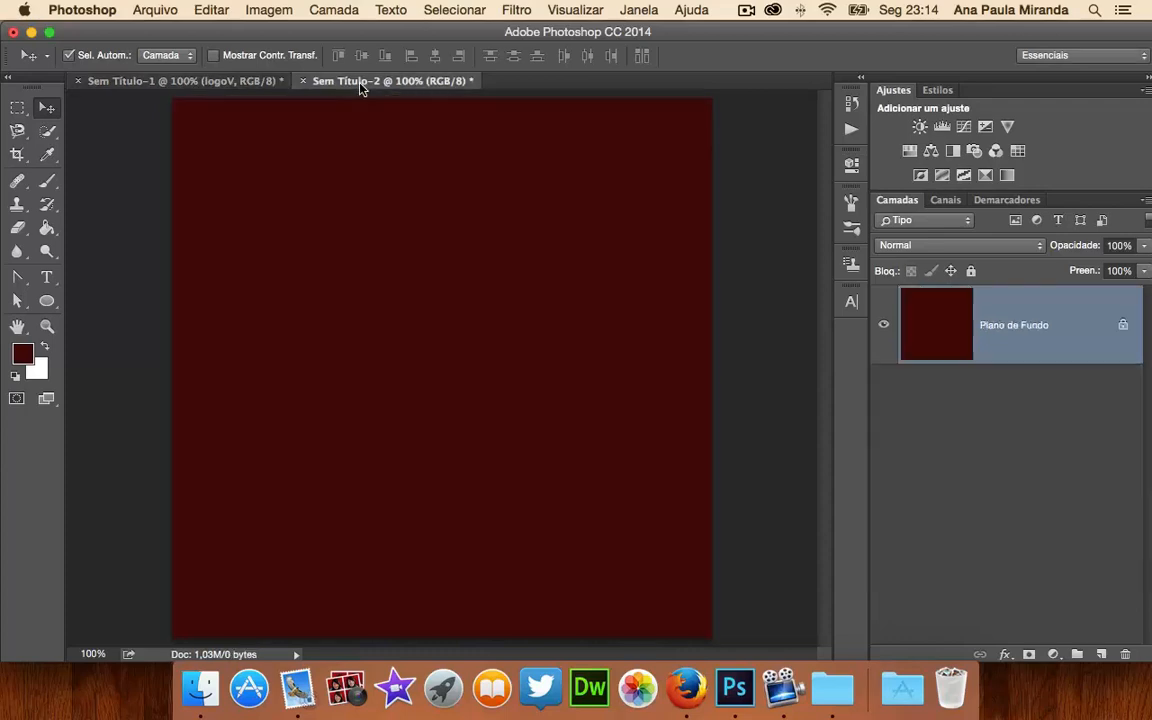
click(155, 10)
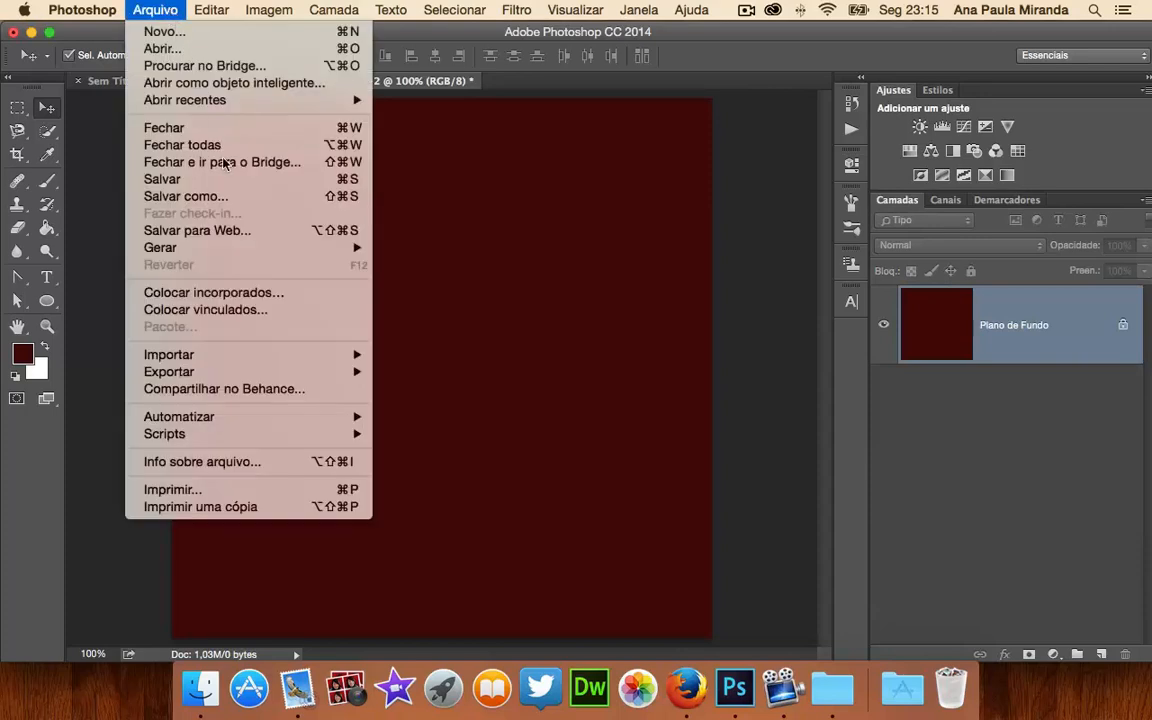
click(207, 310)
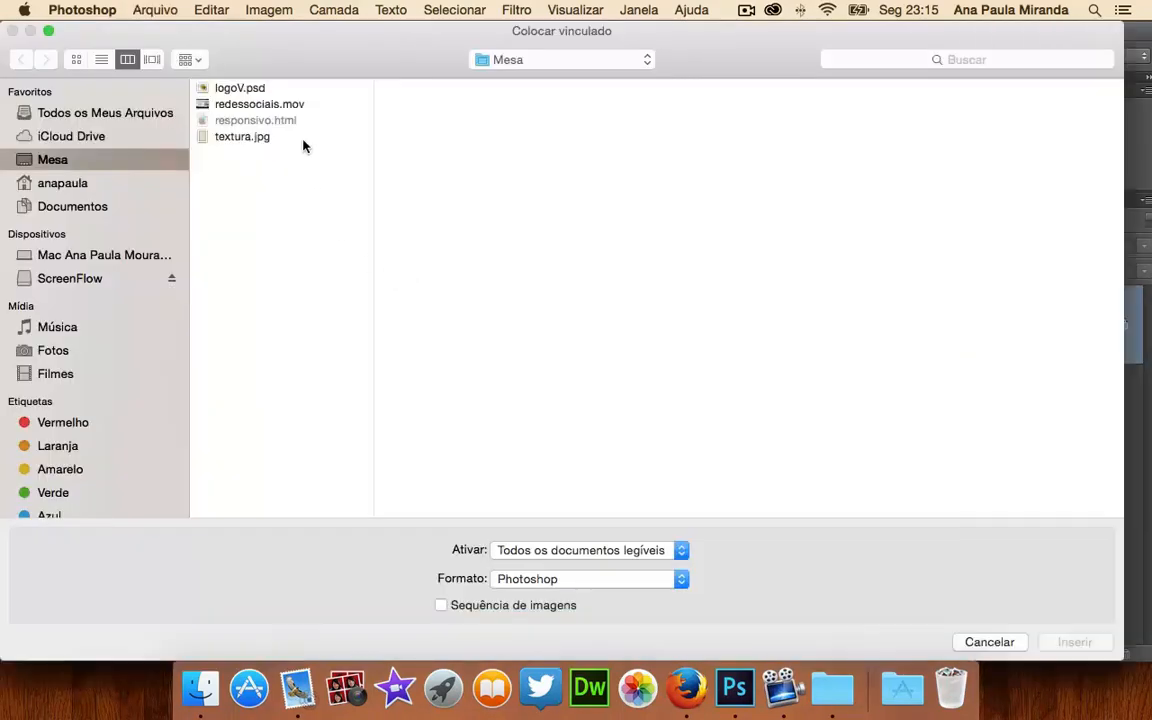
click(240, 88)
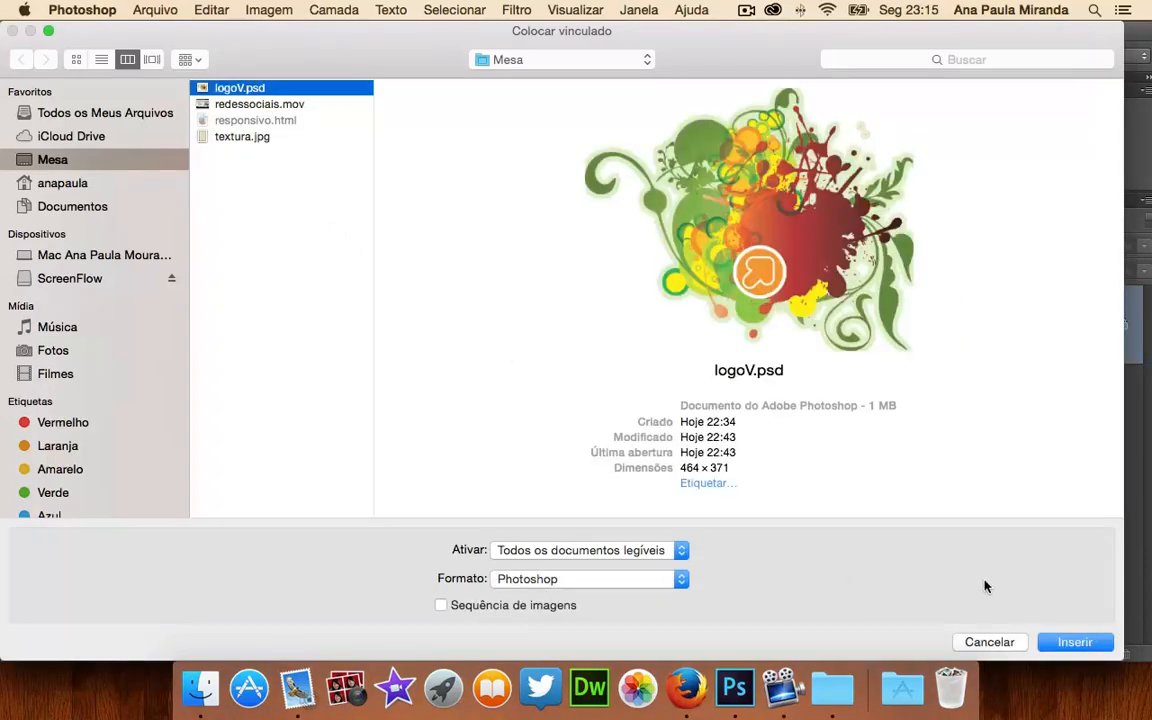
key(Return)
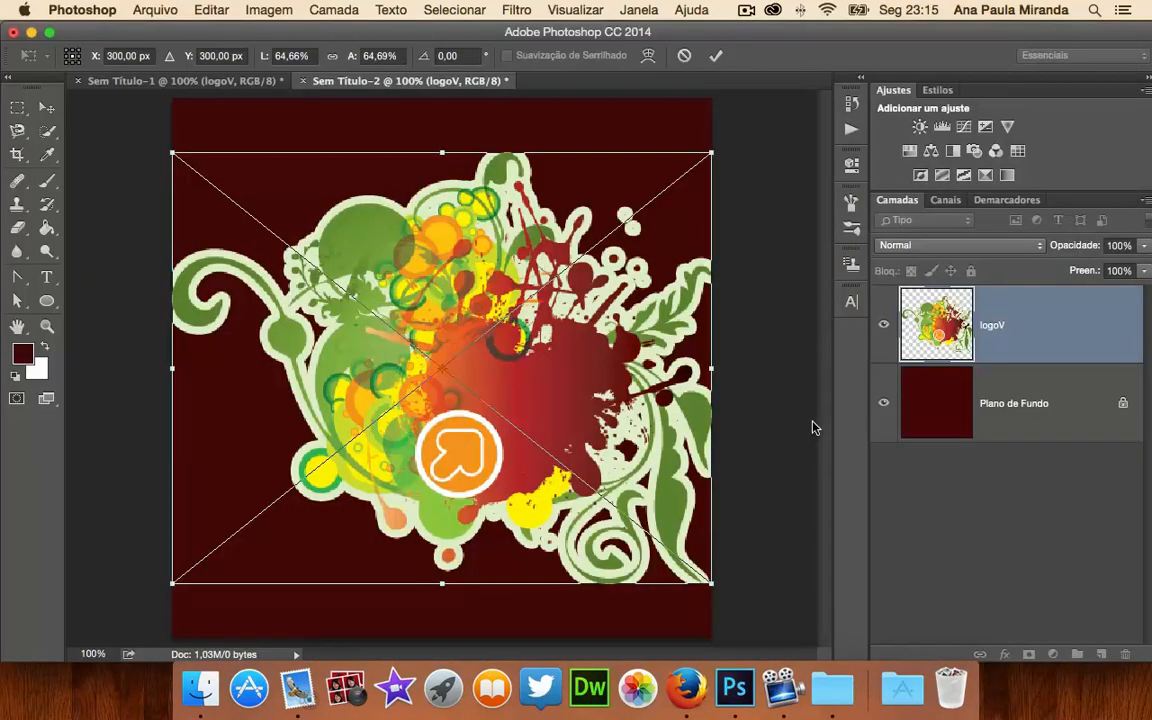
Step: Scale the placed logo proportionally to about 31% and position it in the lower right area of the dark red canvas
drag(714, 590, 417, 378)
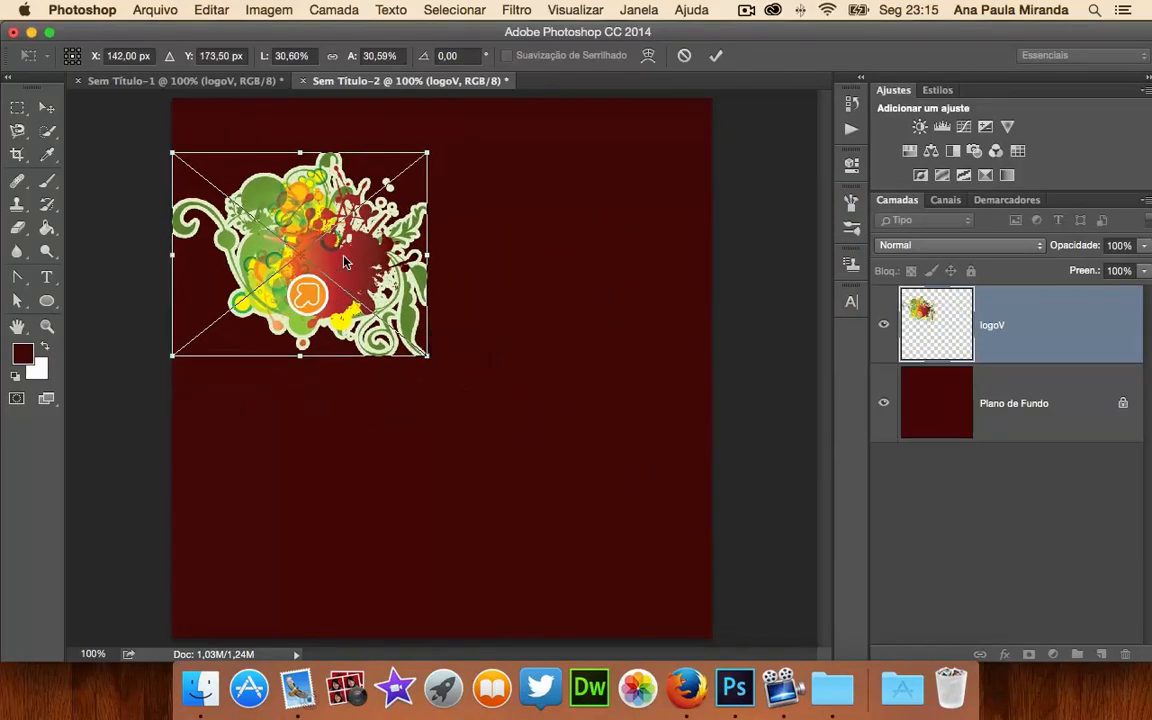
drag(345, 263, 609, 537)
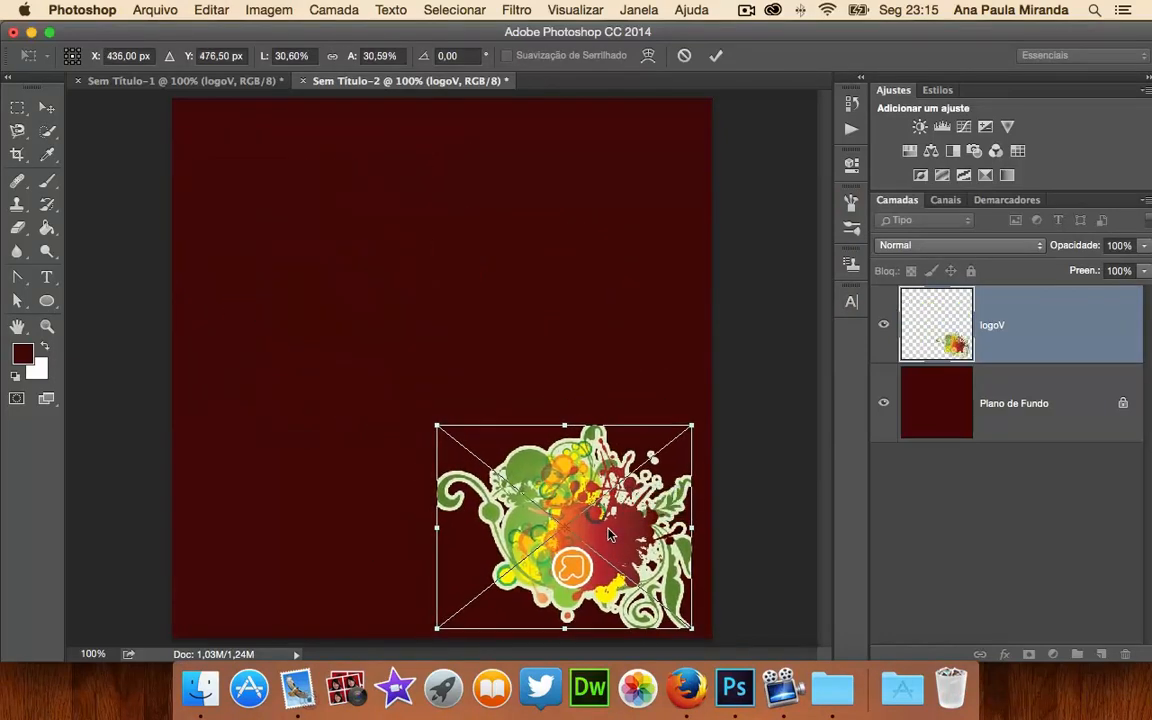
key(Return)
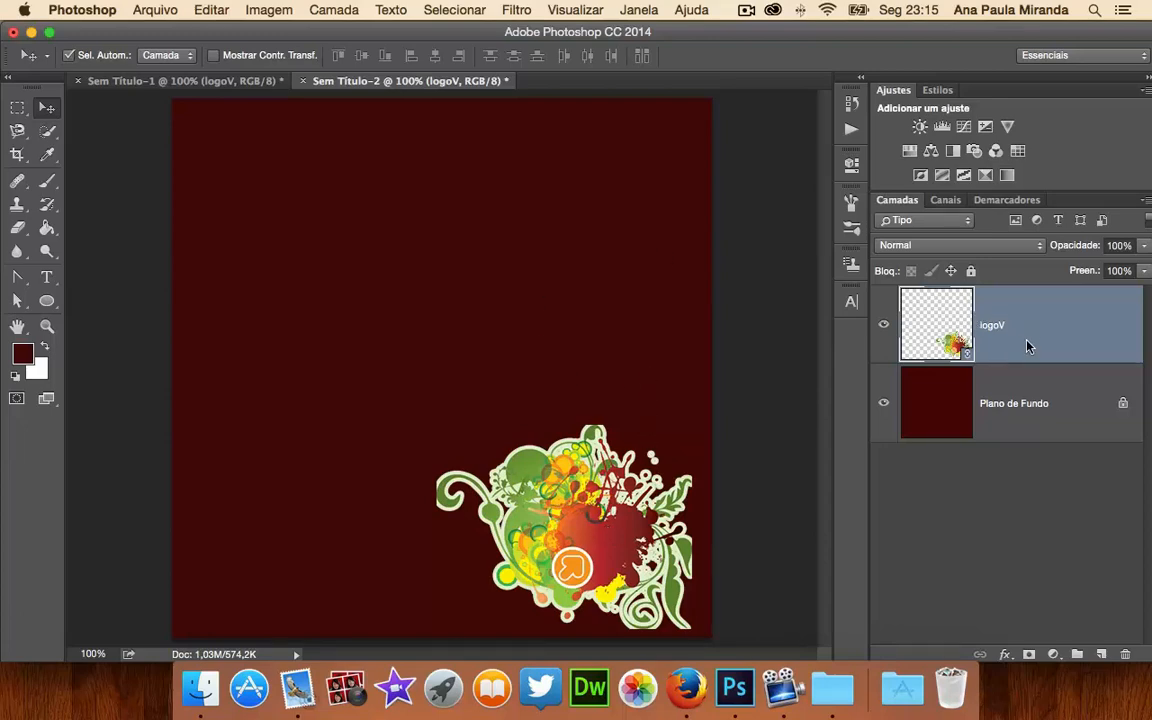
Step: Open the source content of the linked logoV layer in the Sem Título-1 document for editing
click(257, 80)
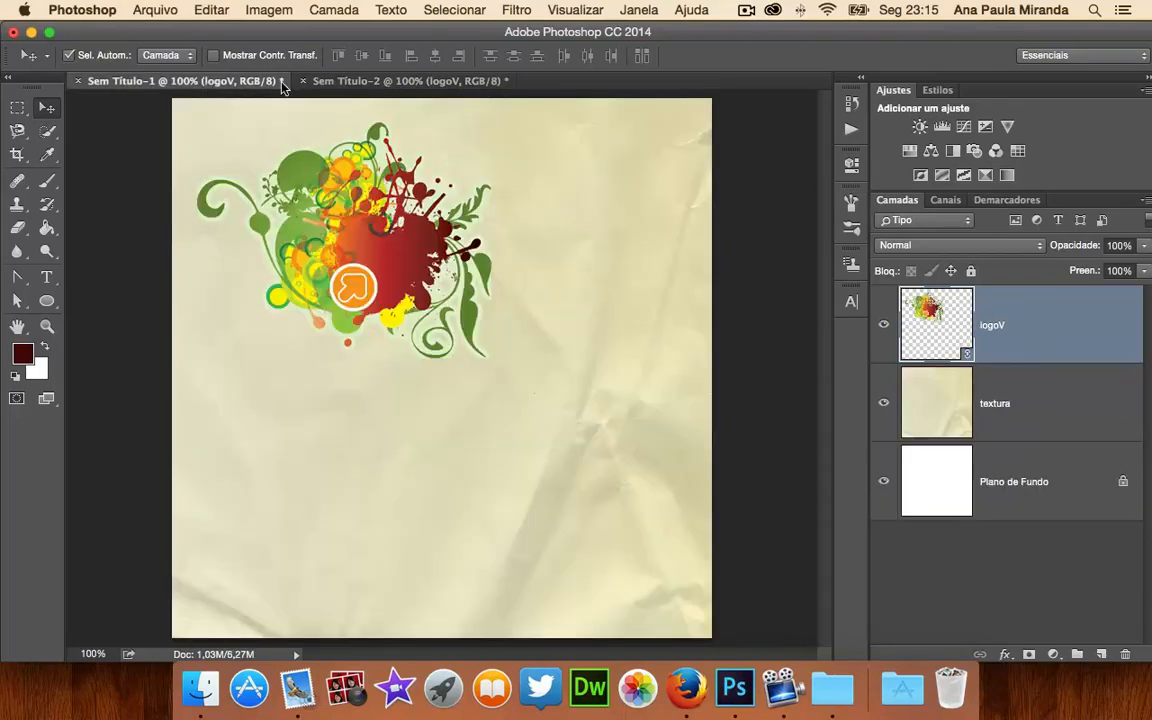
click(374, 82)
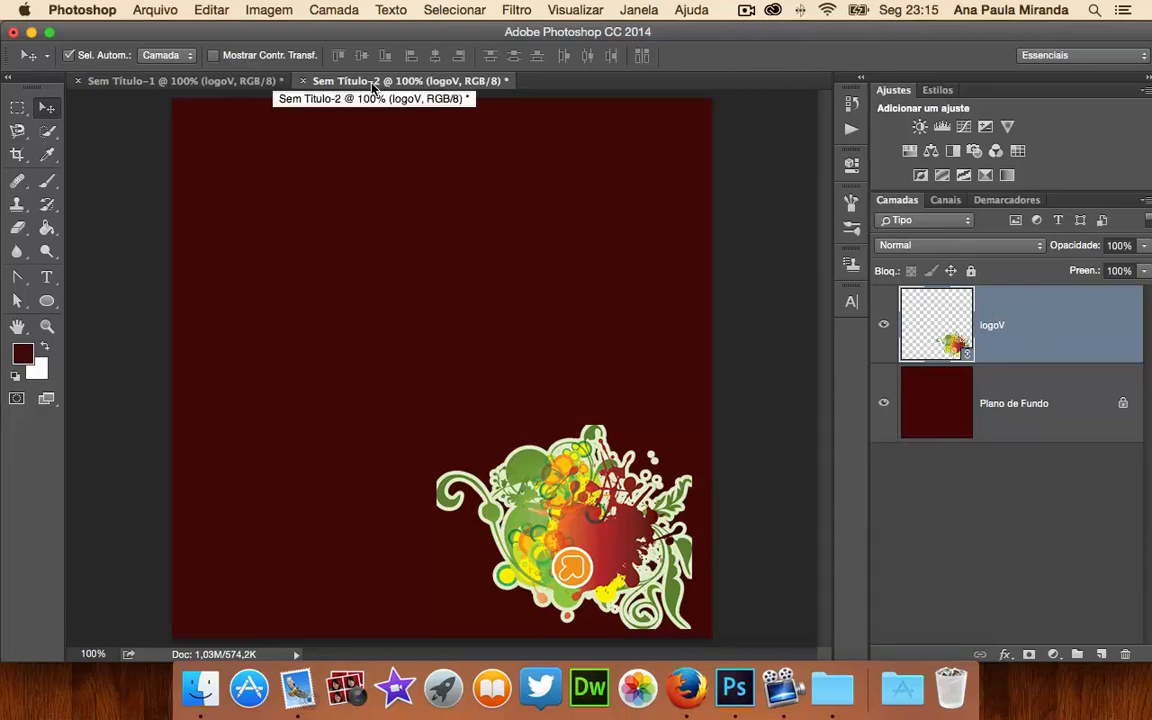
click(102, 80)
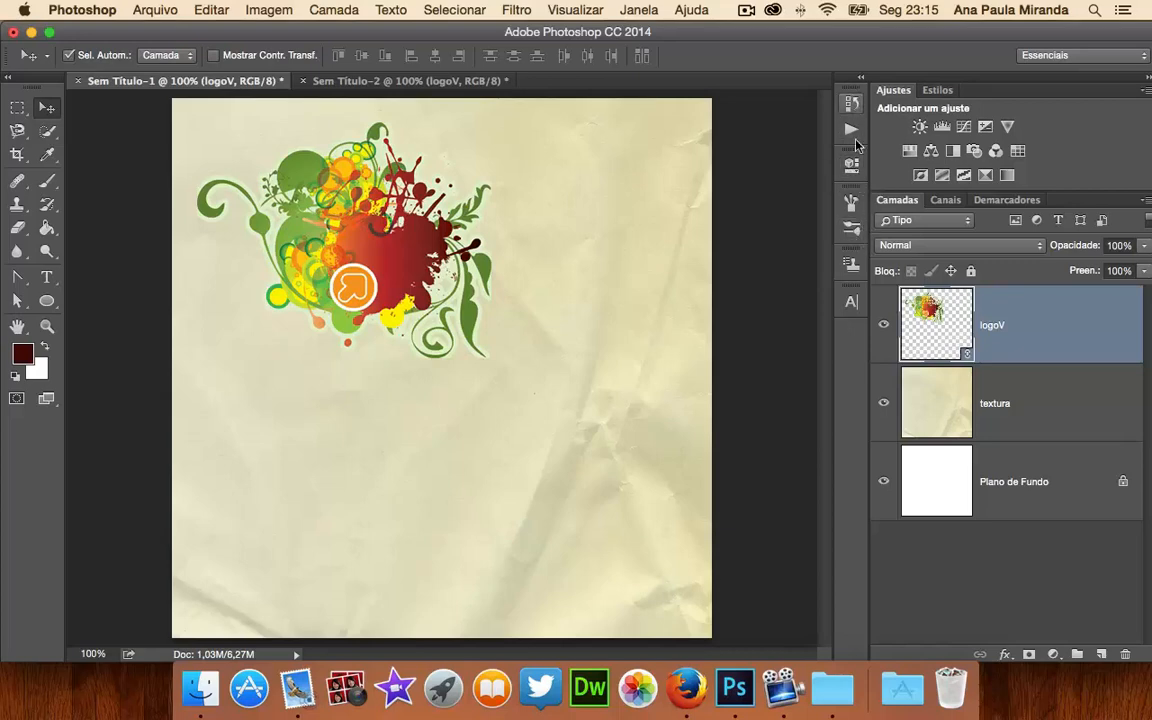
click(632, 12)
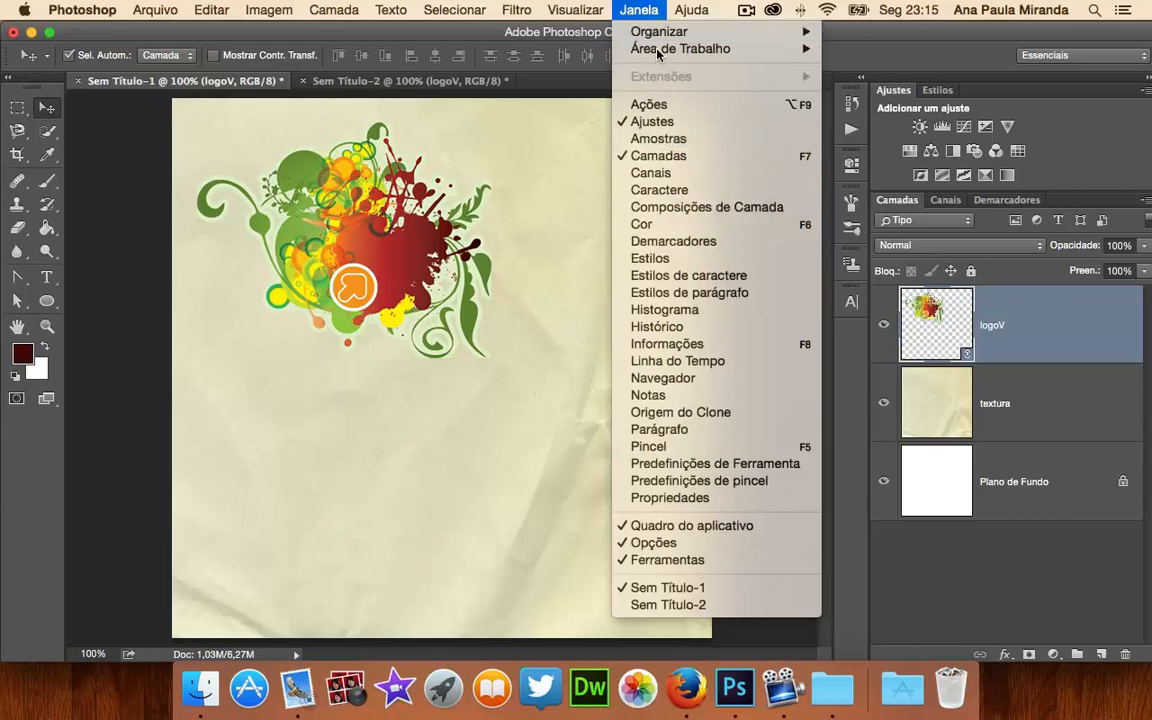
click(573, 92)
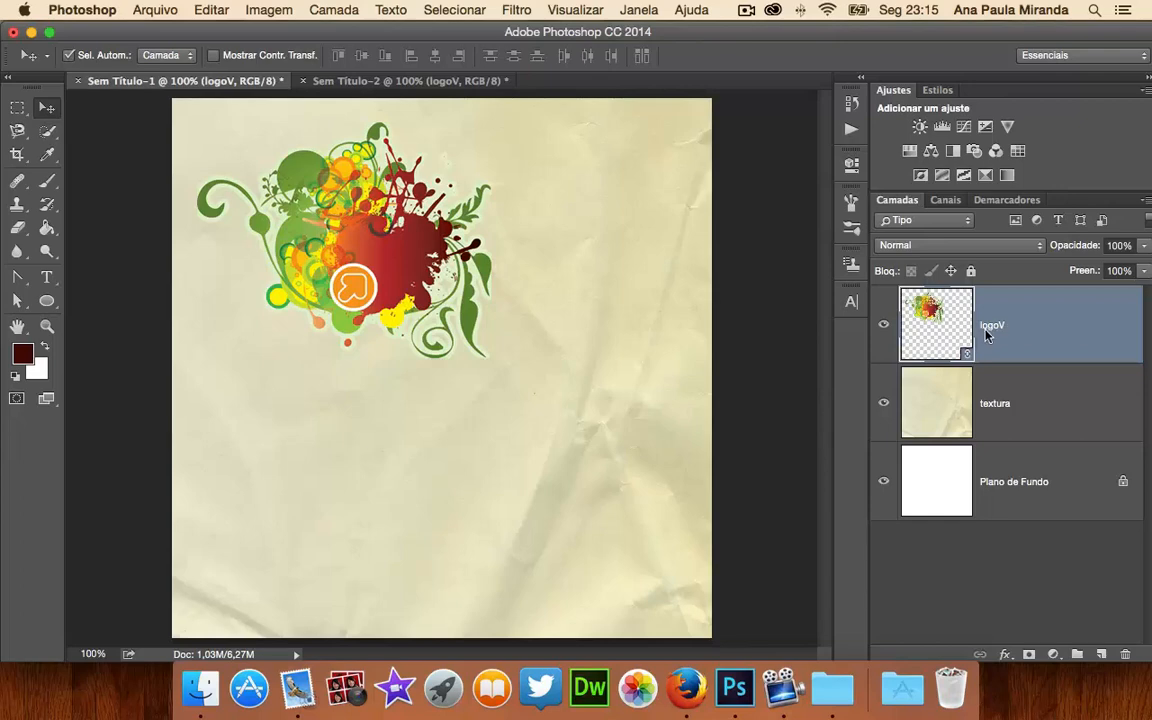
click(855, 168)
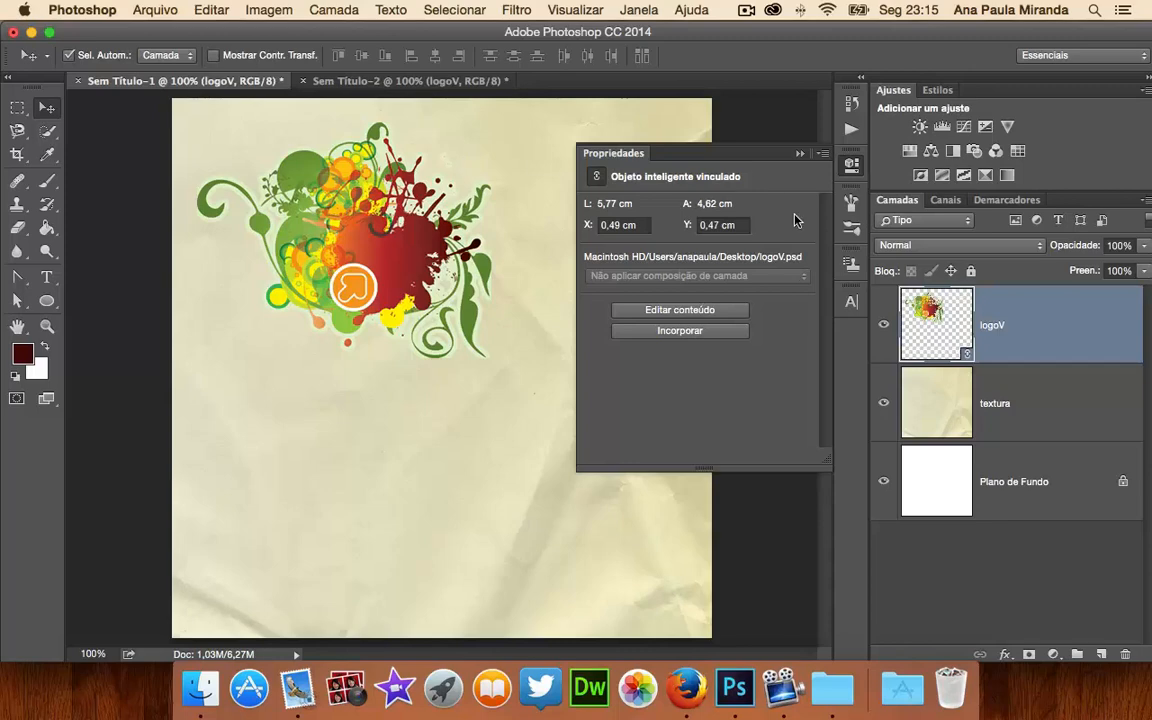
click(676, 312)
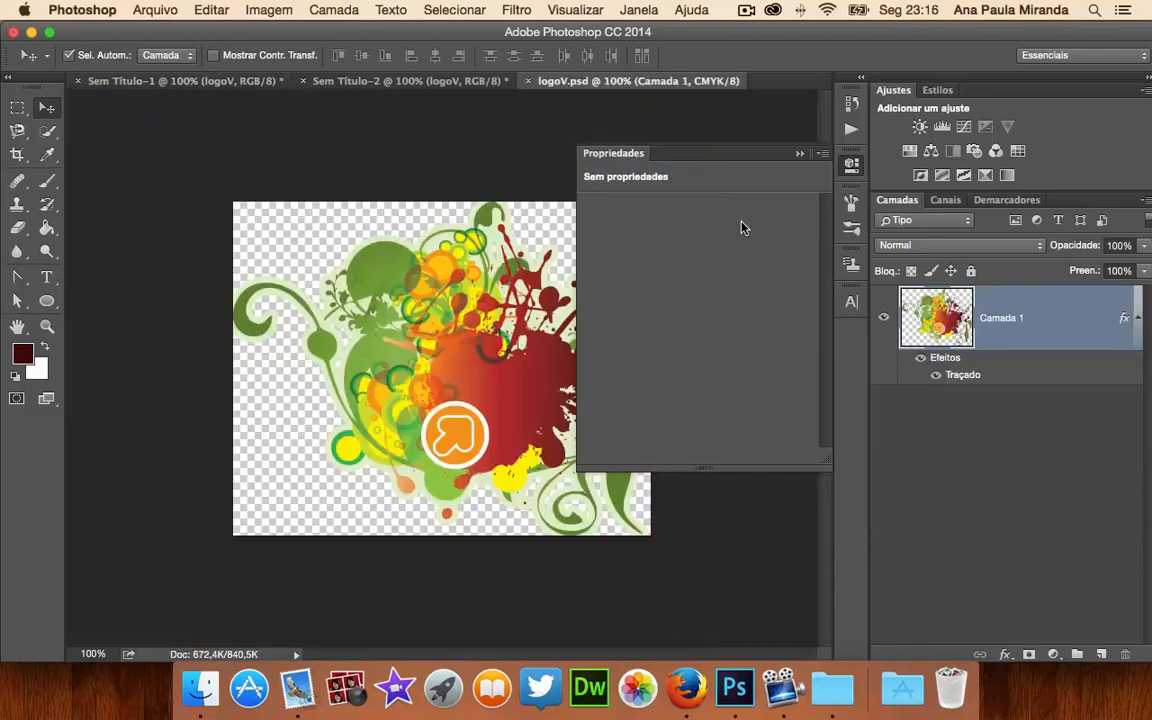
click(799, 154)
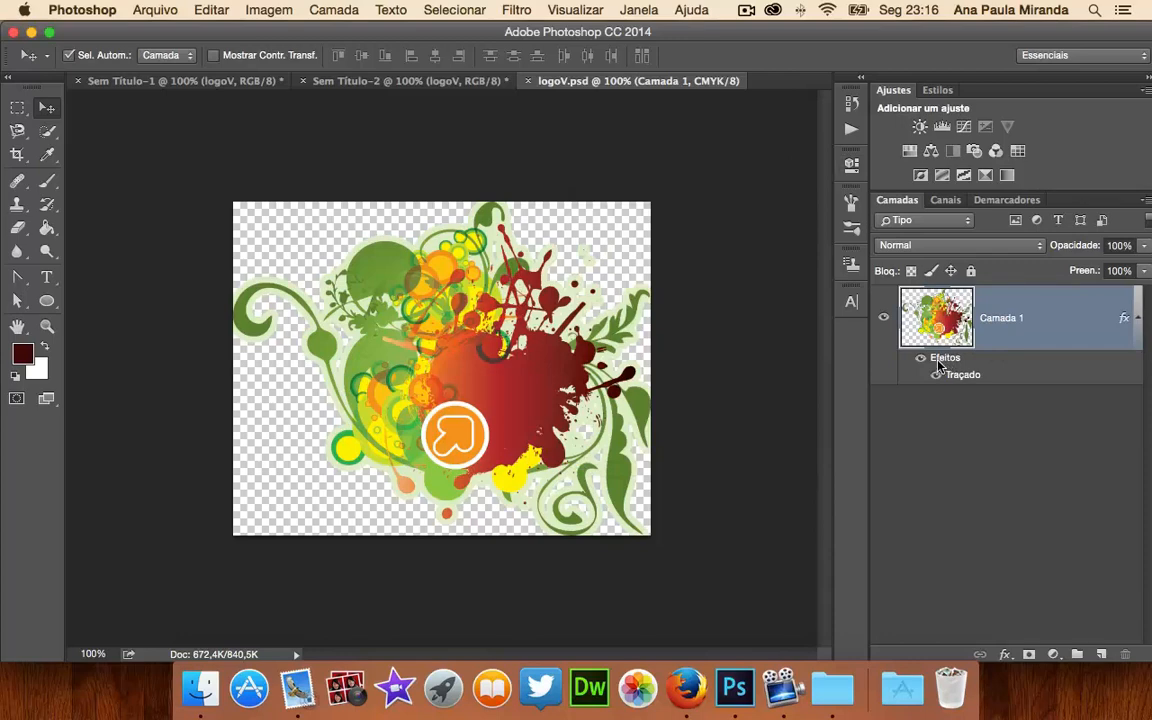
Step: Delete the stroke effect (Traçado) from Camada 1 in logoV.psd and add an inner shadow (Sombra Interna) instead
drag(945, 362, 1131, 652)
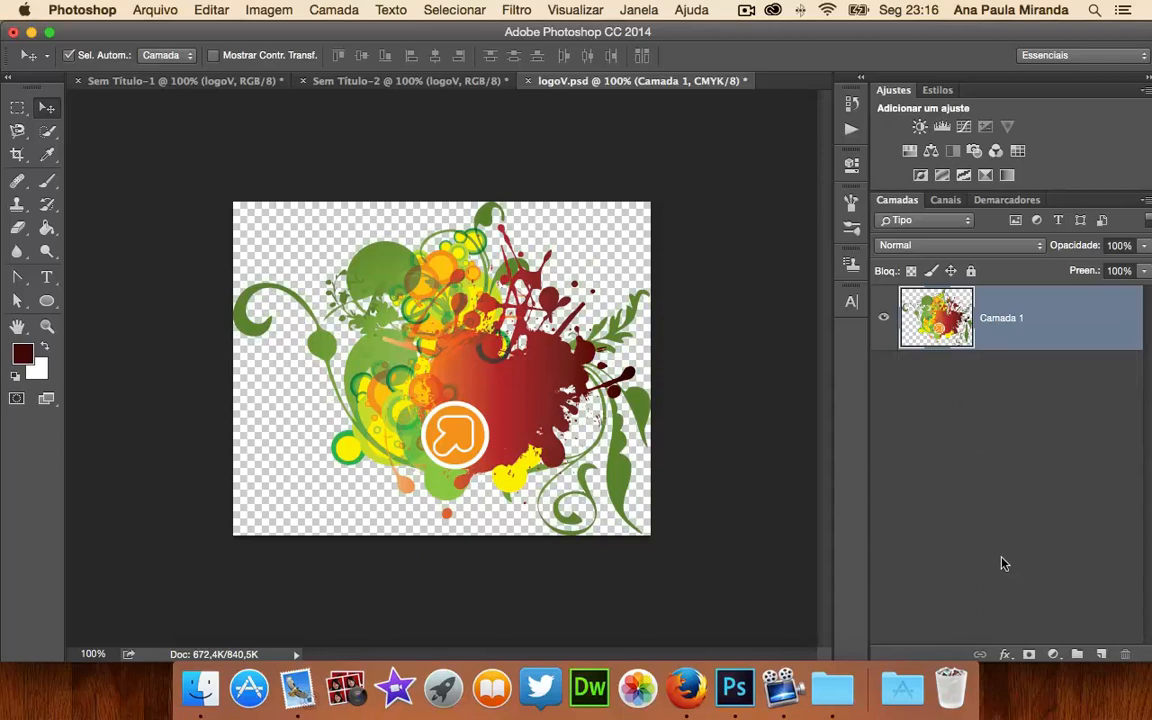
click(1006, 655)
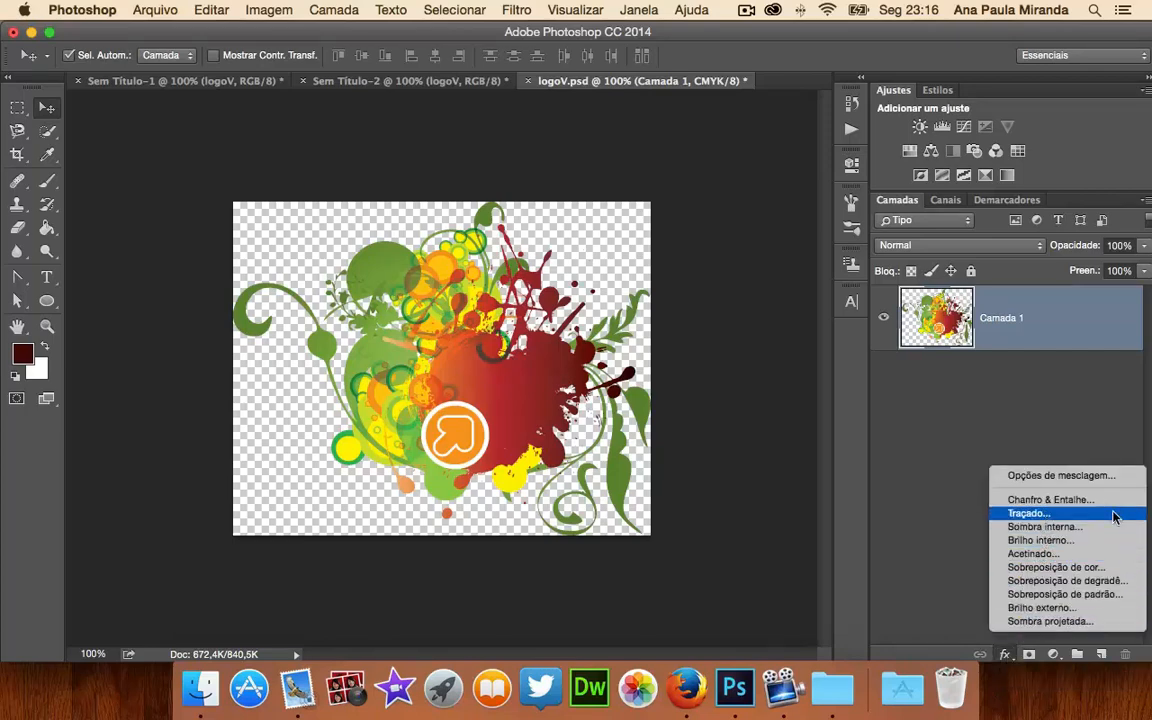
click(1043, 526)
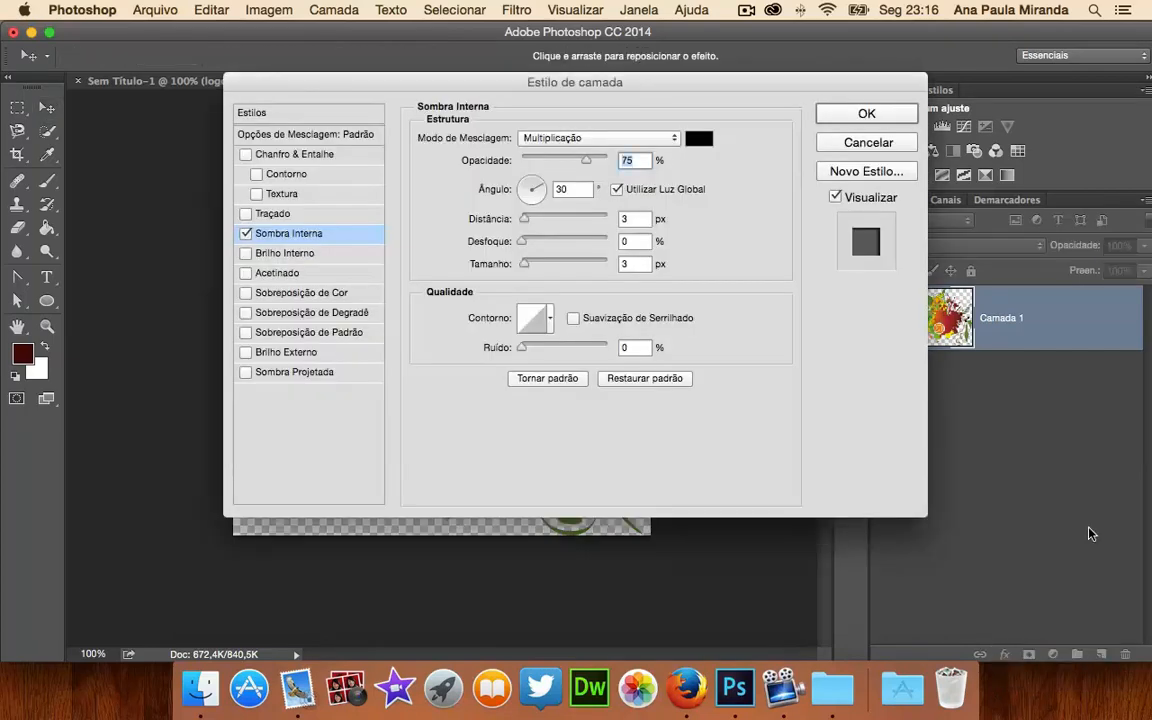
drag(731, 97, 1039, 104)
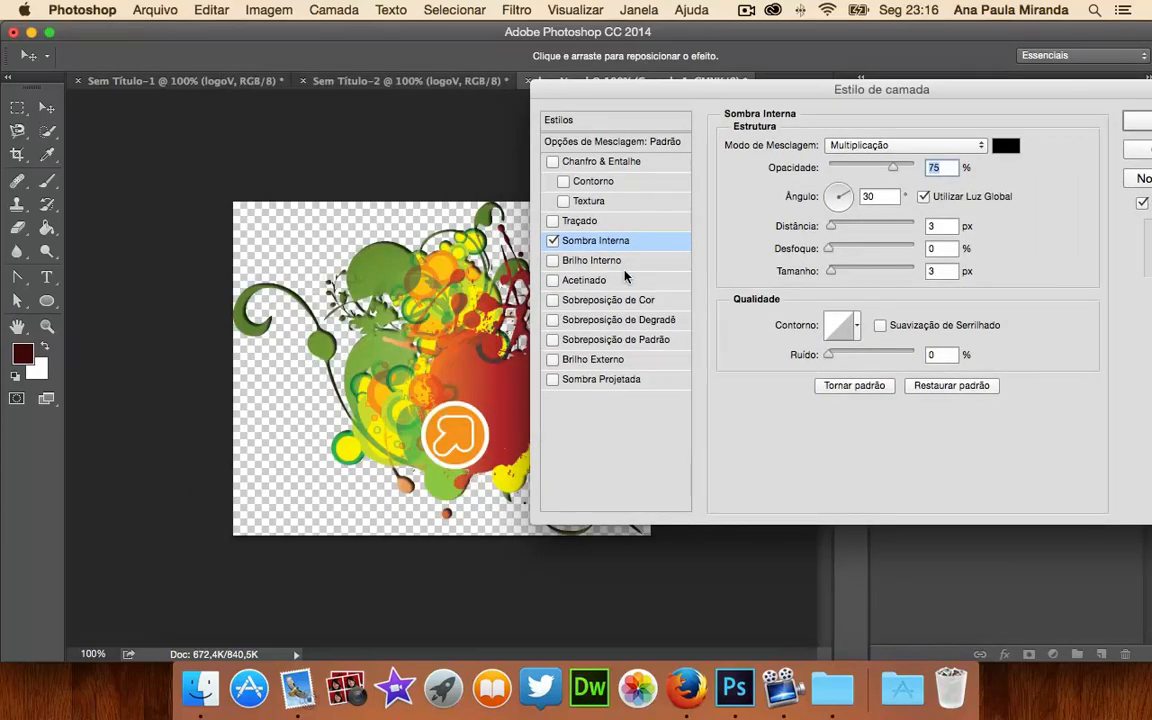
Step: Add a drop shadow (Sombra Projetada) with a distance of 6 px to Camada 1 and apply the layer style
click(625, 379)
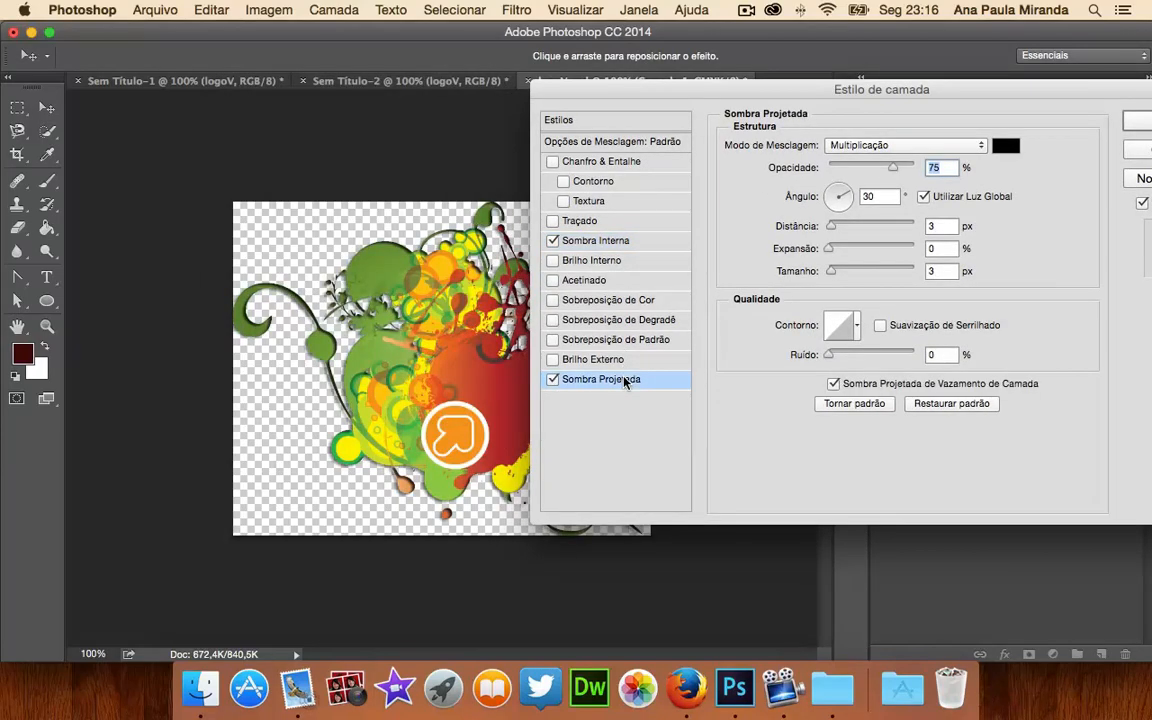
click(585, 241)
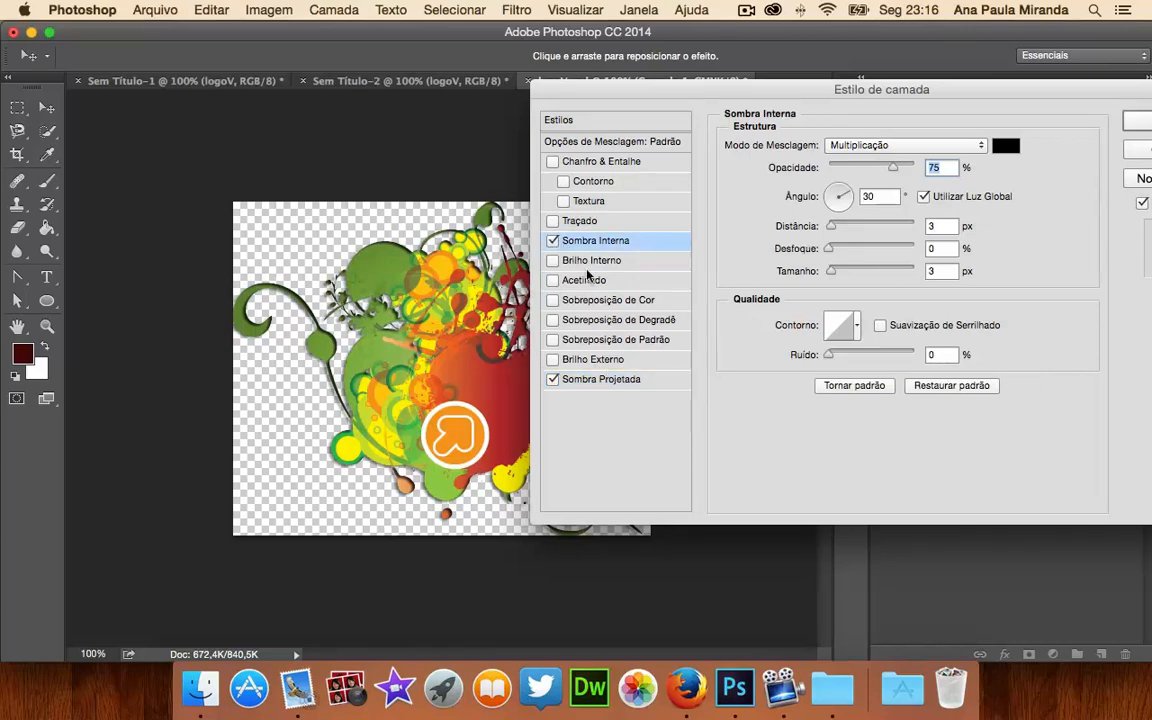
click(590, 379)
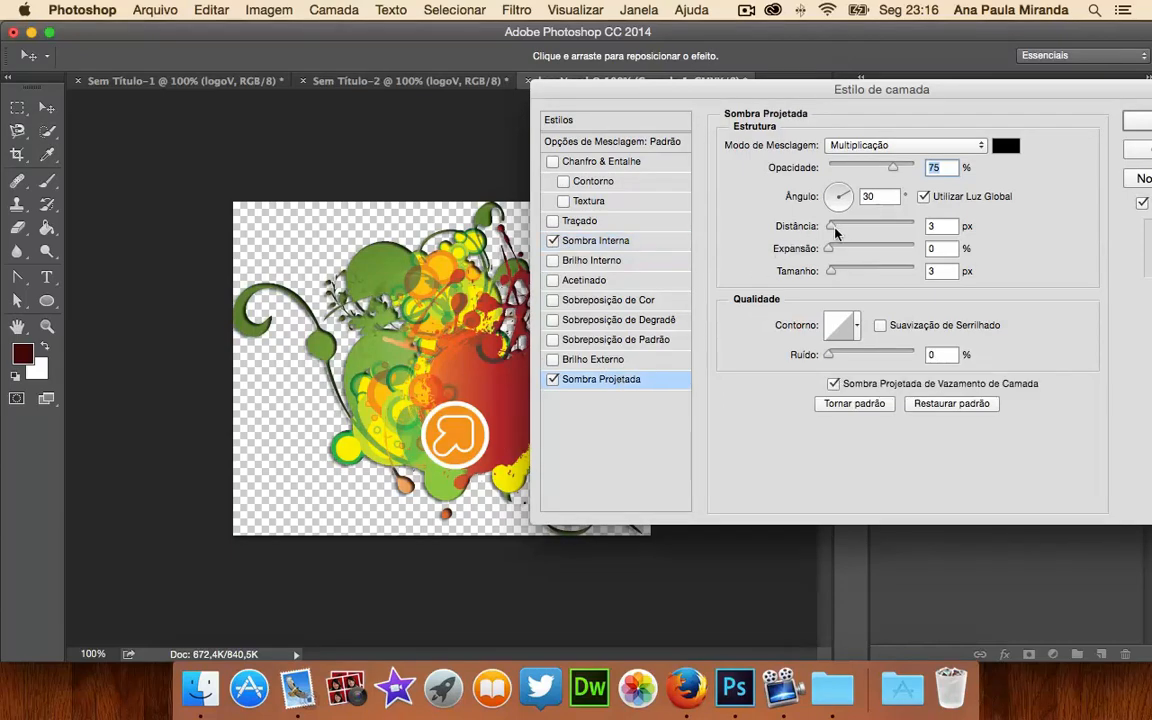
drag(833, 228, 833, 230)
drag(1115, 91, 1018, 101)
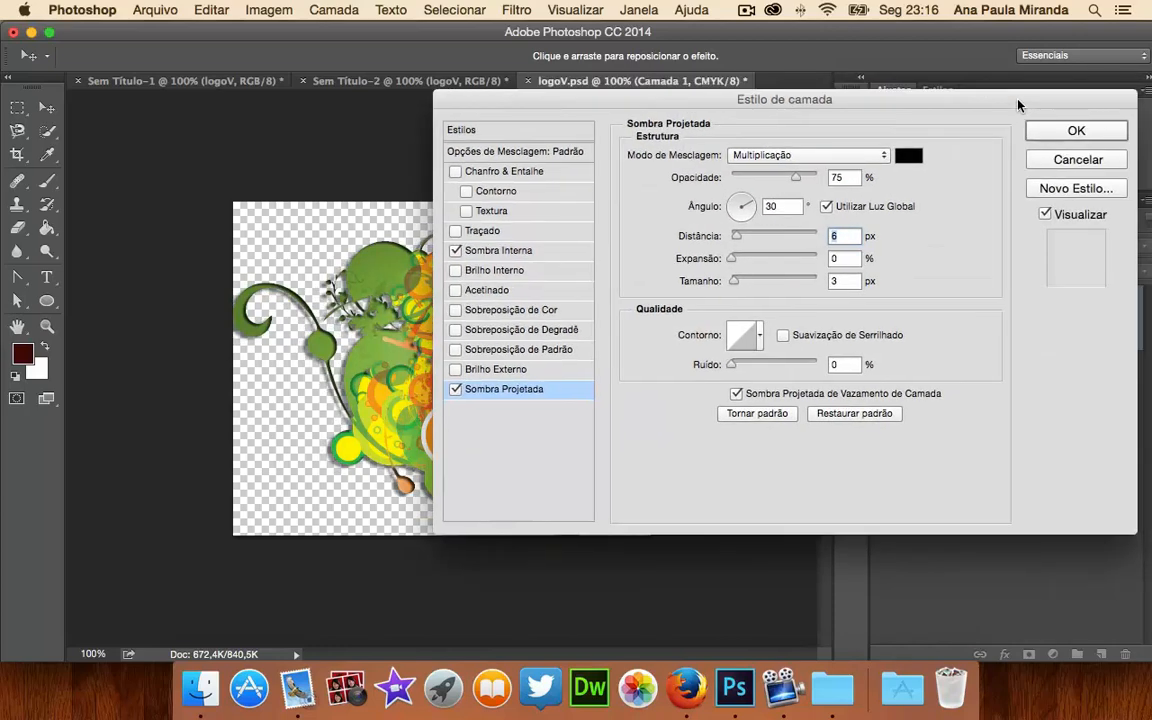
key(Return)
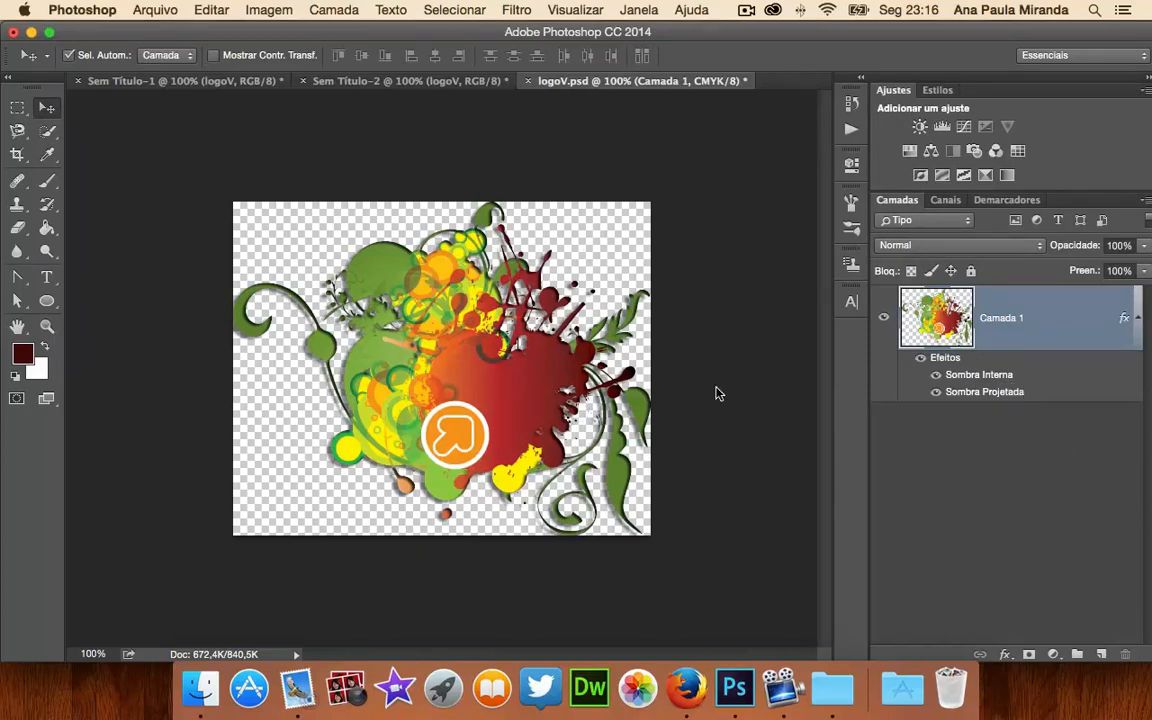
Step: Scale the logo in logoV.psd proportionally to about 91% and recentre it on its canvas
key(super+t)
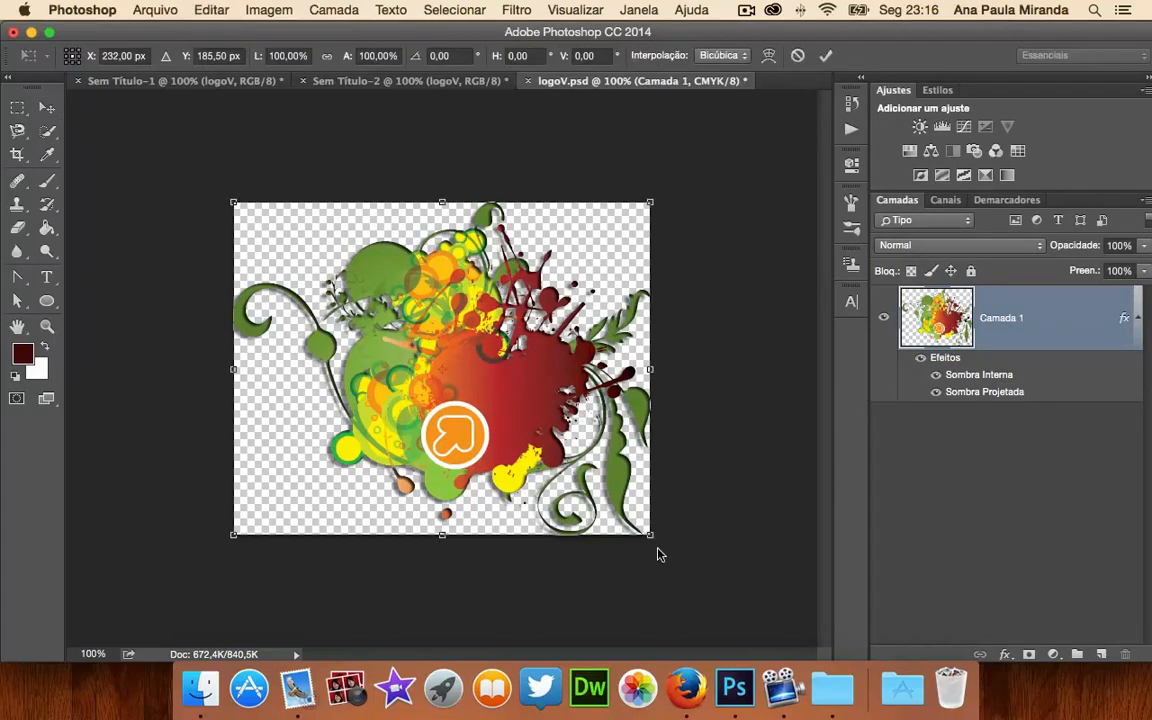
drag(651, 536, 617, 509)
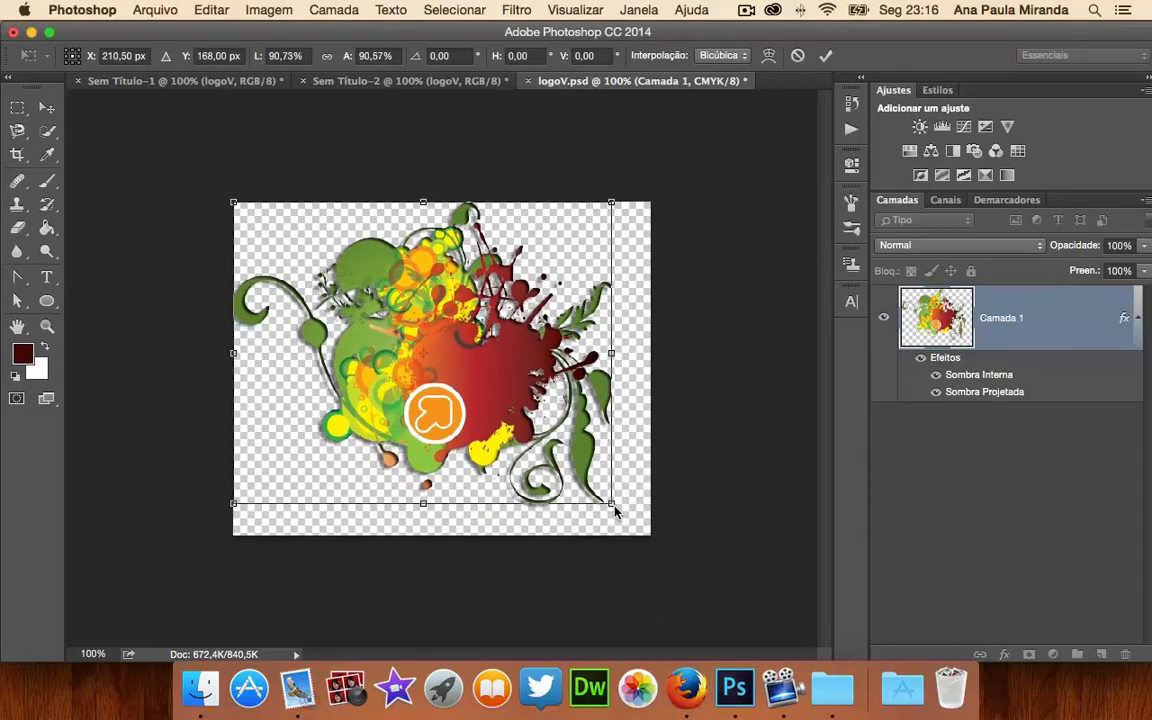
key(Return)
drag(410, 362, 428, 378)
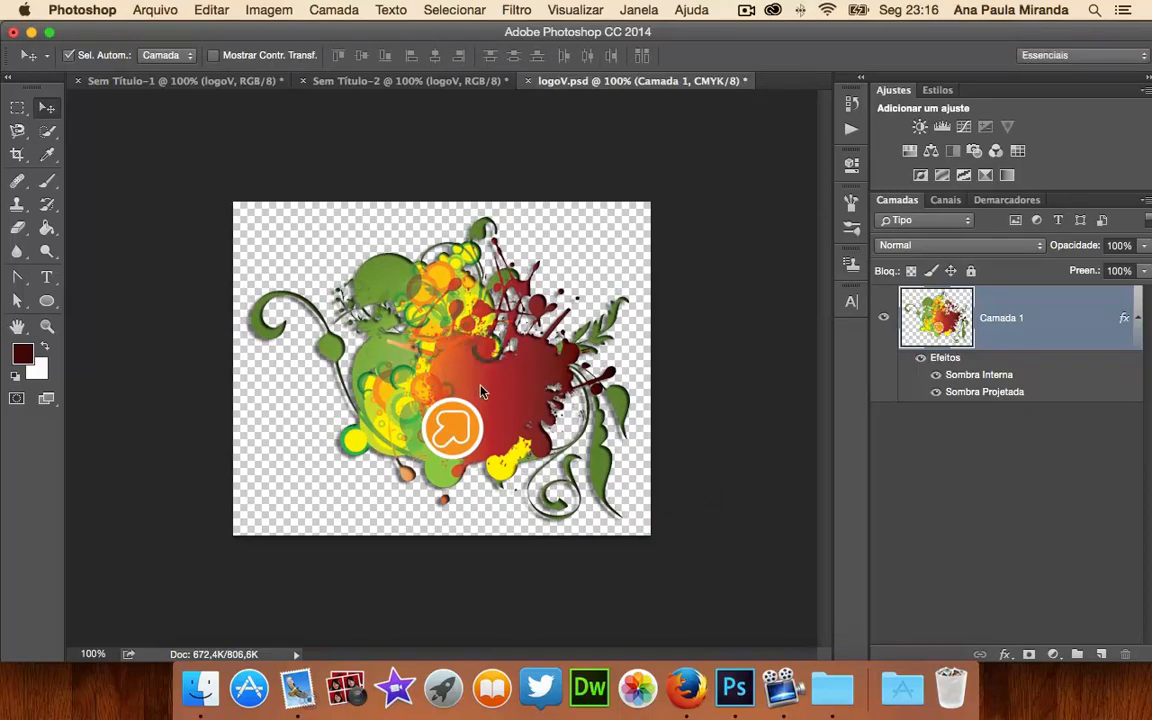
Step: Compare logoV.psd with its copy in Sem Título-1, and close logoV.psd with its changes saved
click(186, 82)
click(322, 81)
click(198, 84)
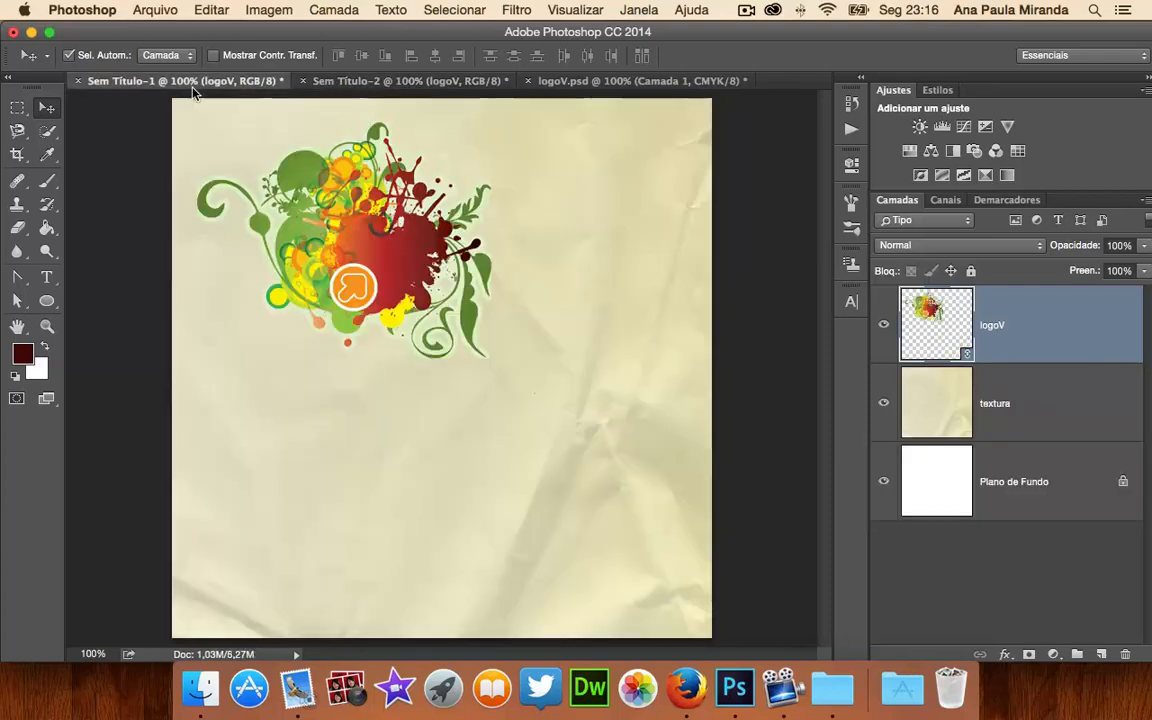
click(548, 88)
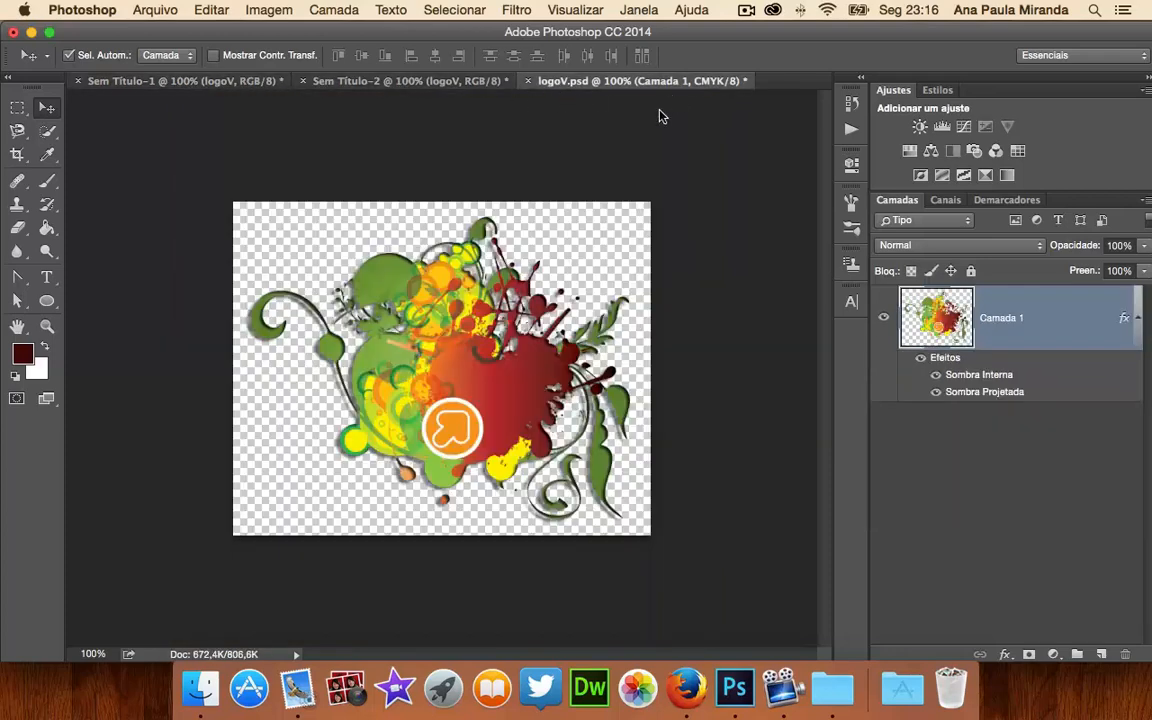
click(528, 81)
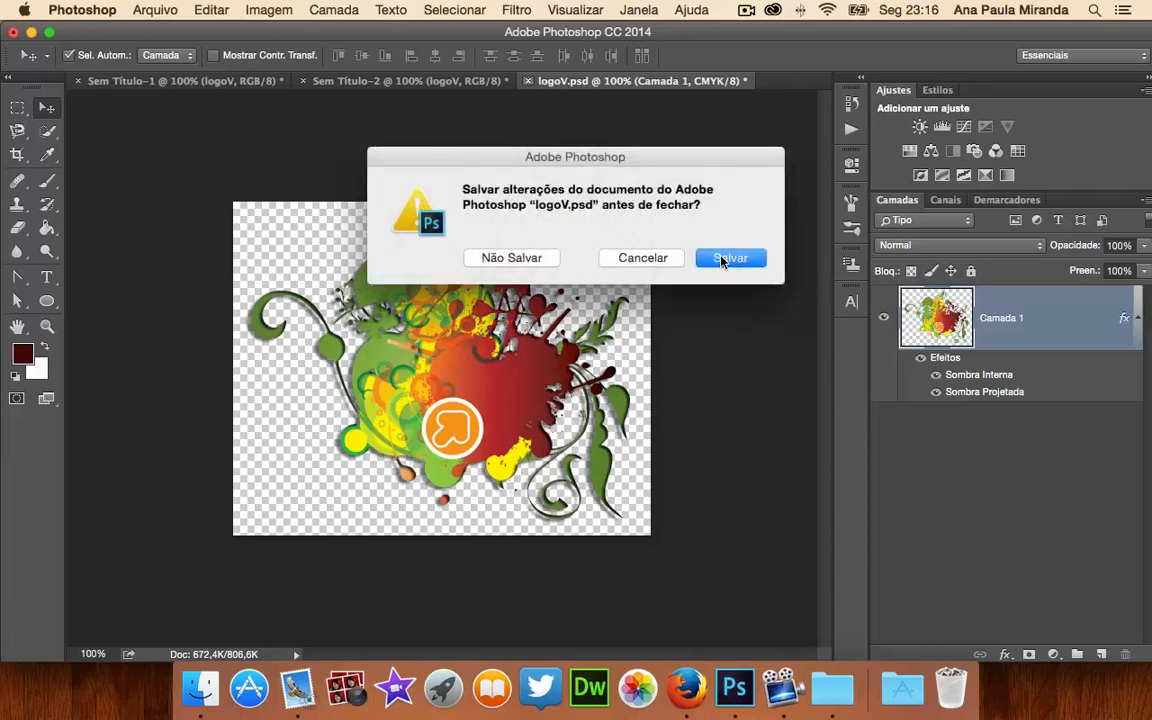
click(730, 258)
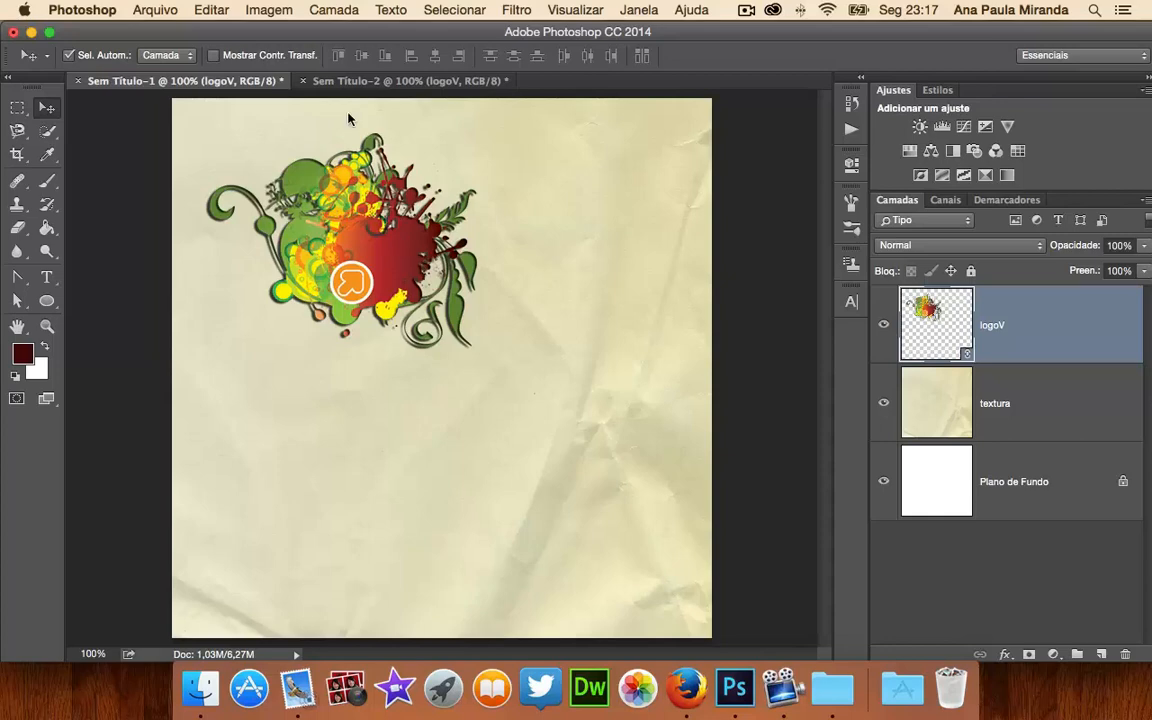
Step: Check the linked logo in Sem Título-2, and move the one in Sem Título-1 diagonally to just below and right of the canvas centre
click(338, 84)
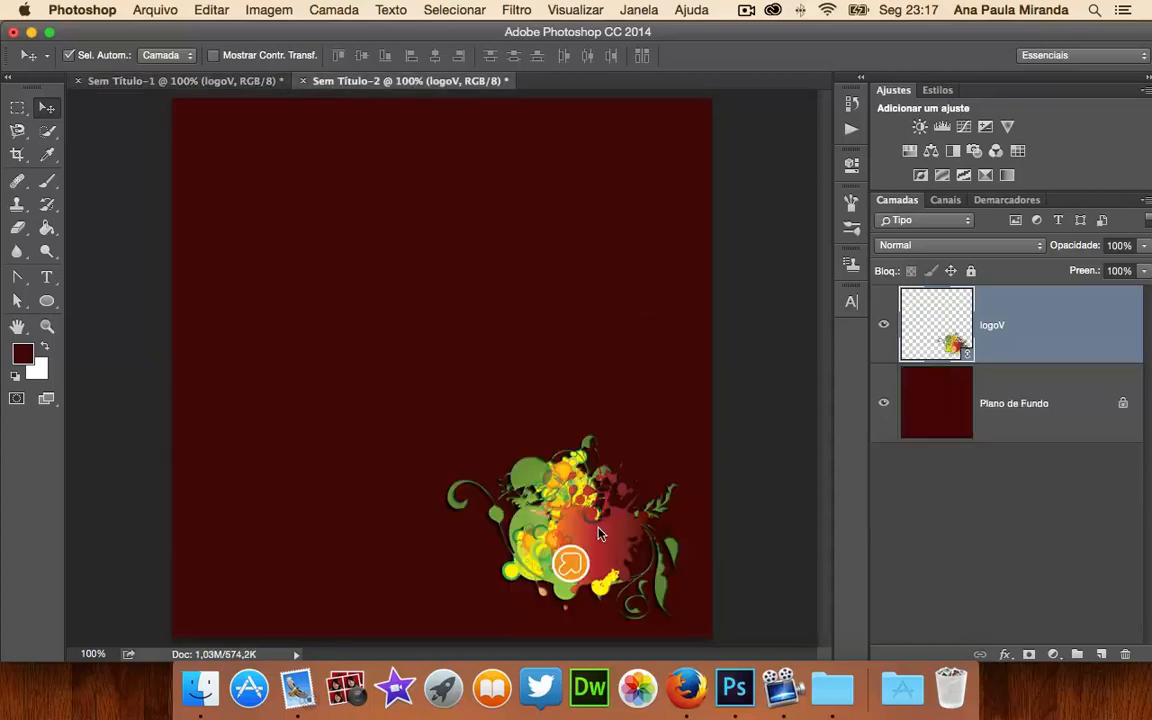
click(212, 84)
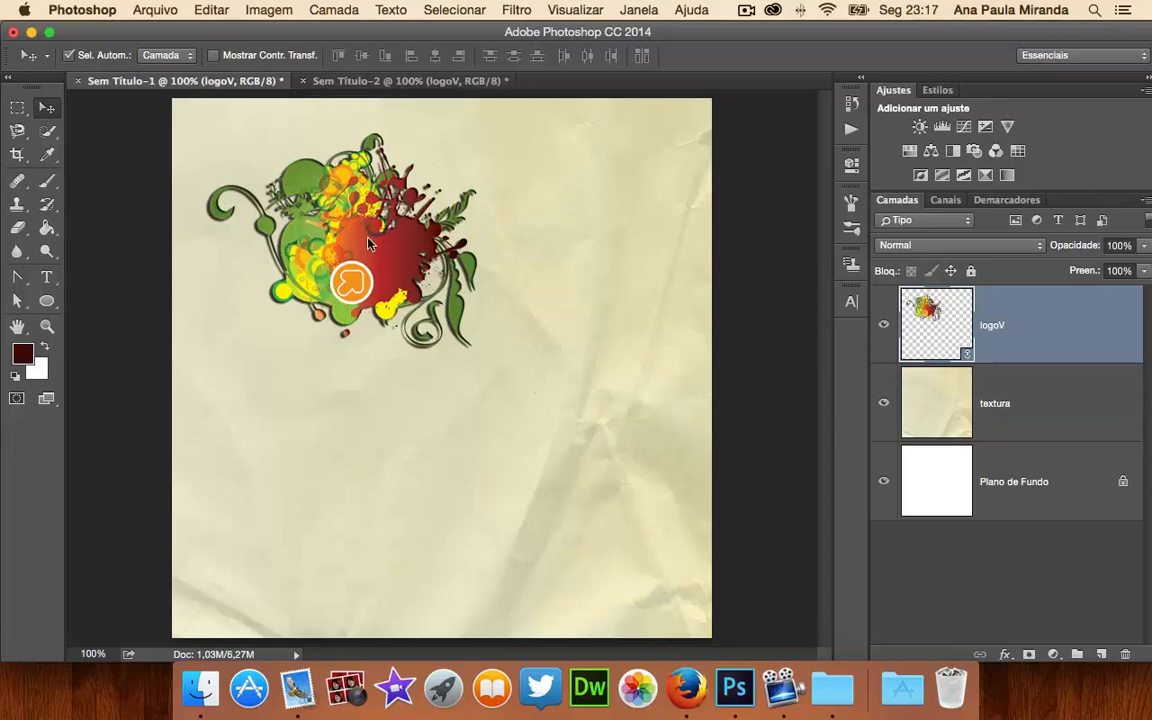
drag(368, 243, 528, 424)
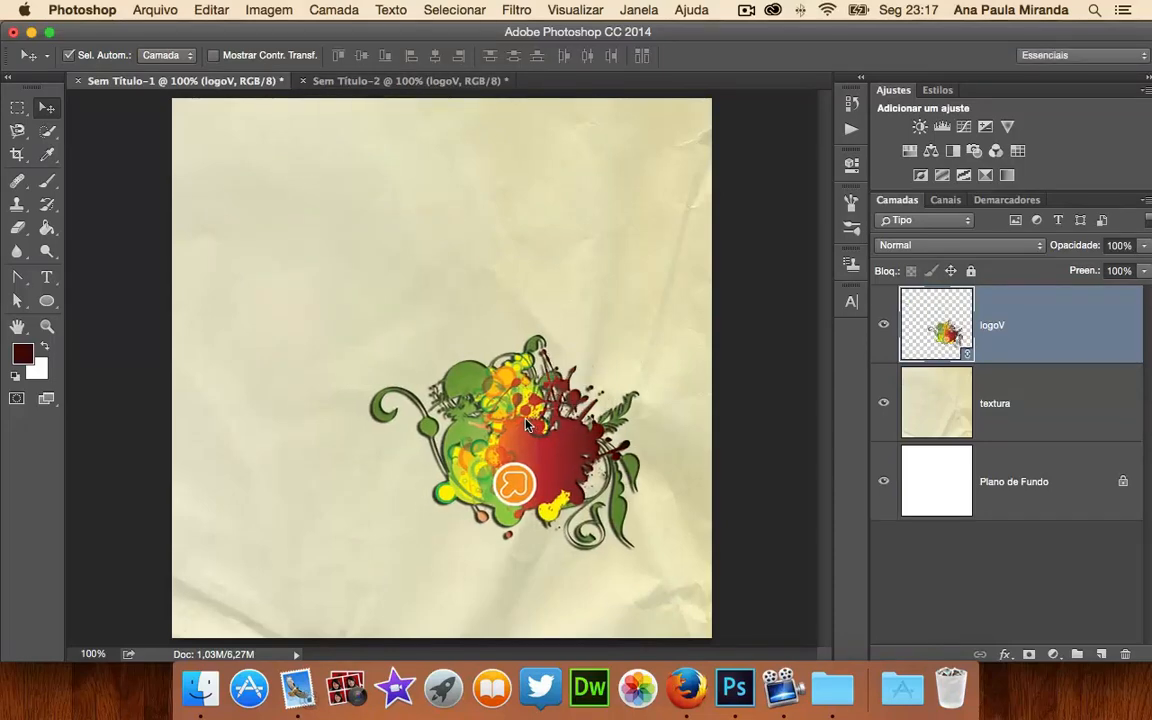
Step: Scale the logo in Sem Título-1 down to roughly four fifths of its size and move it to the canvas's upper-right corner
key(super+t)
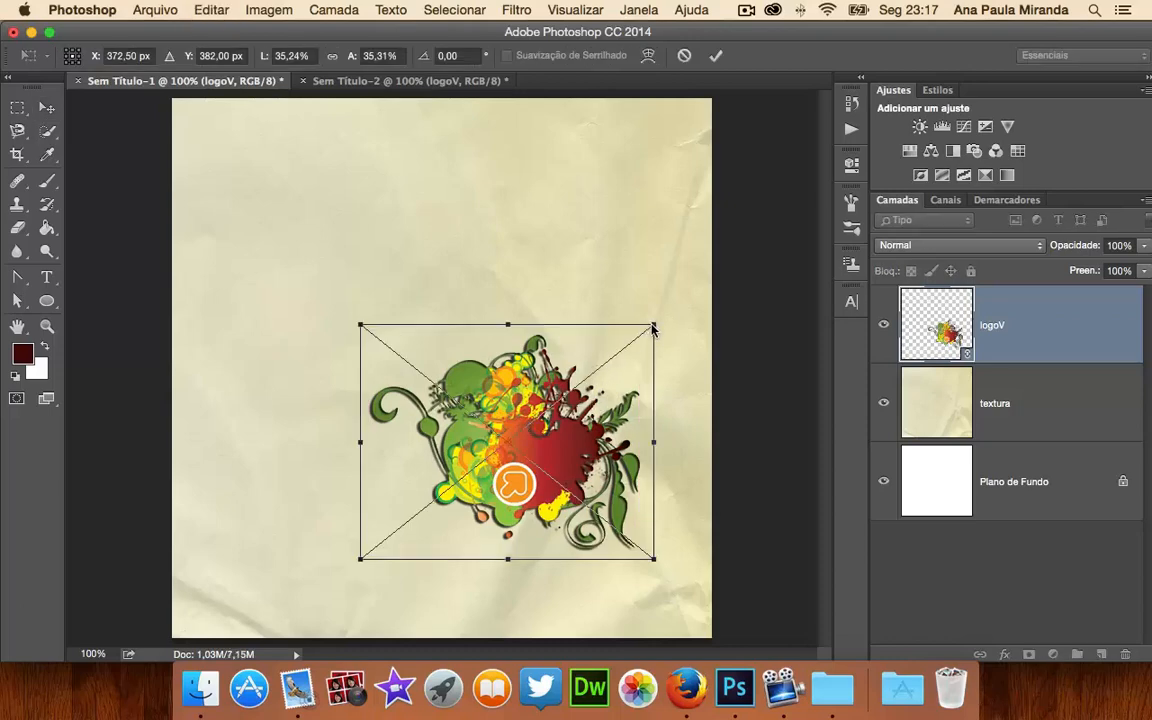
drag(653, 330, 586, 372)
drag(528, 430, 600, 191)
key(Return)
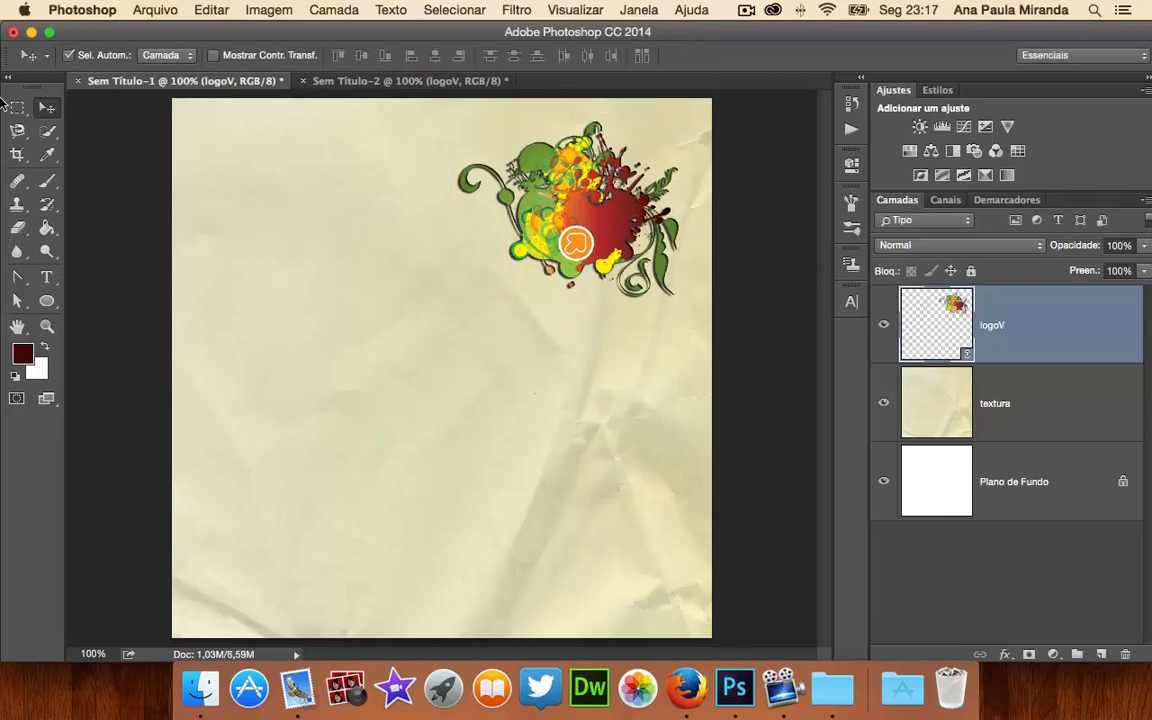
click(157, 10)
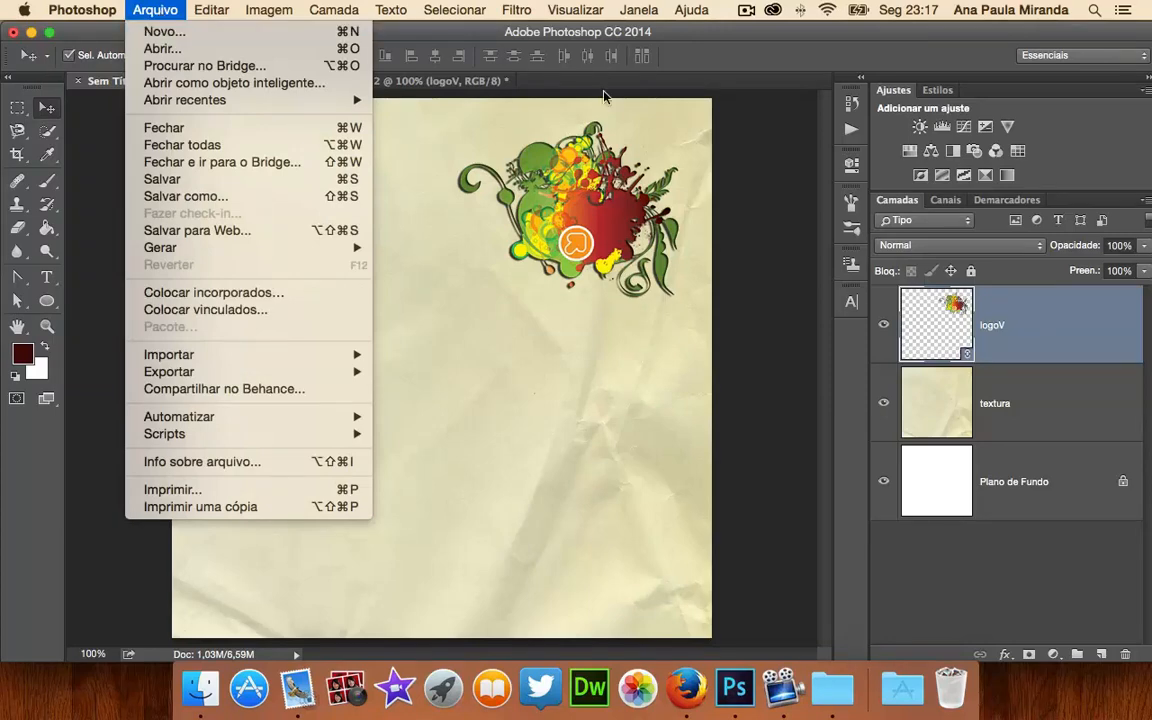
click(540, 218)
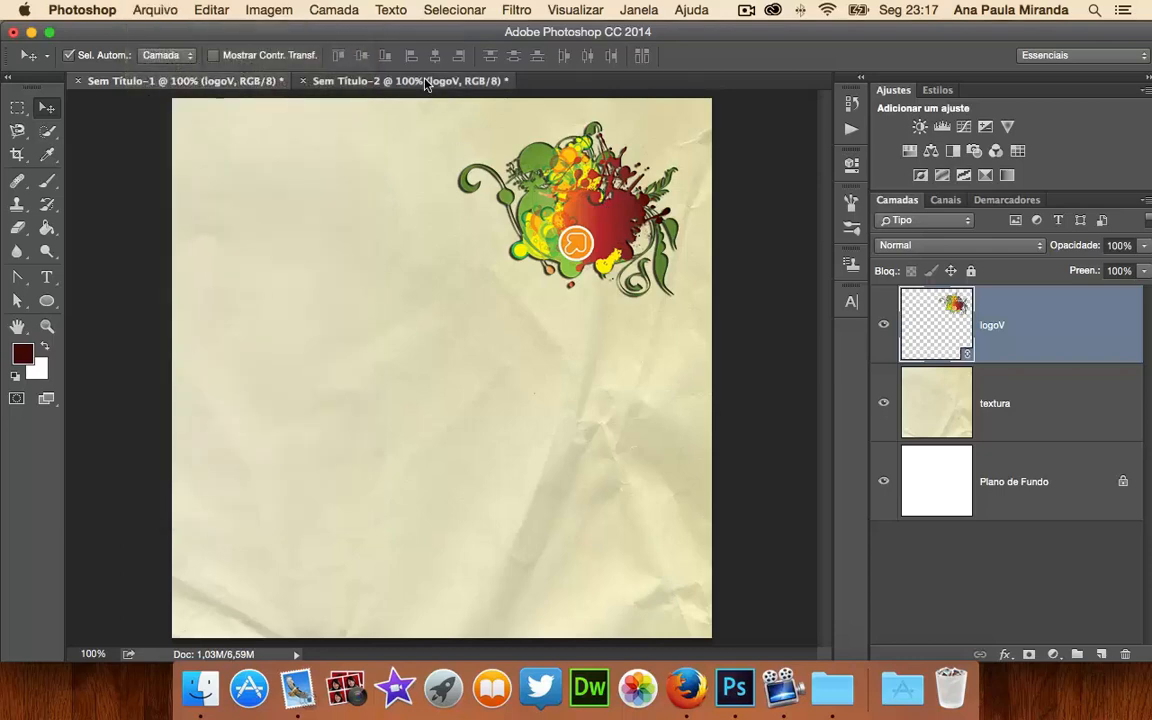
Step: Switch to Sem Título-2 and open the source content of its linked logoV object for editing
click(427, 82)
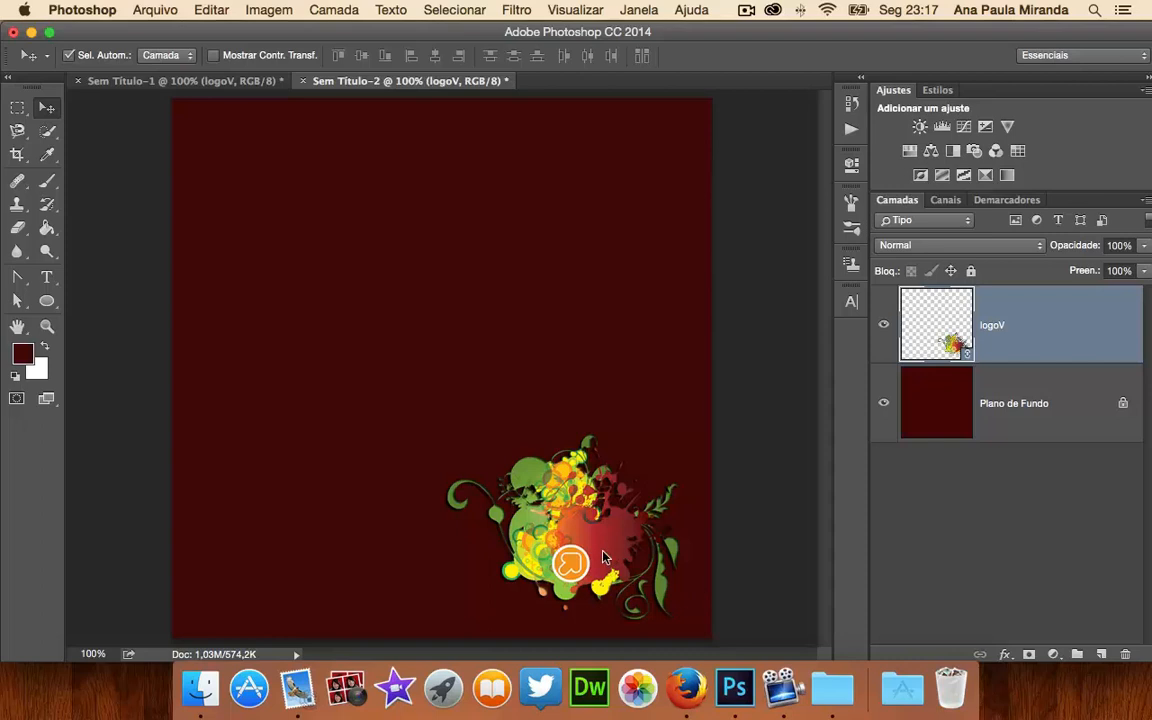
click(851, 166)
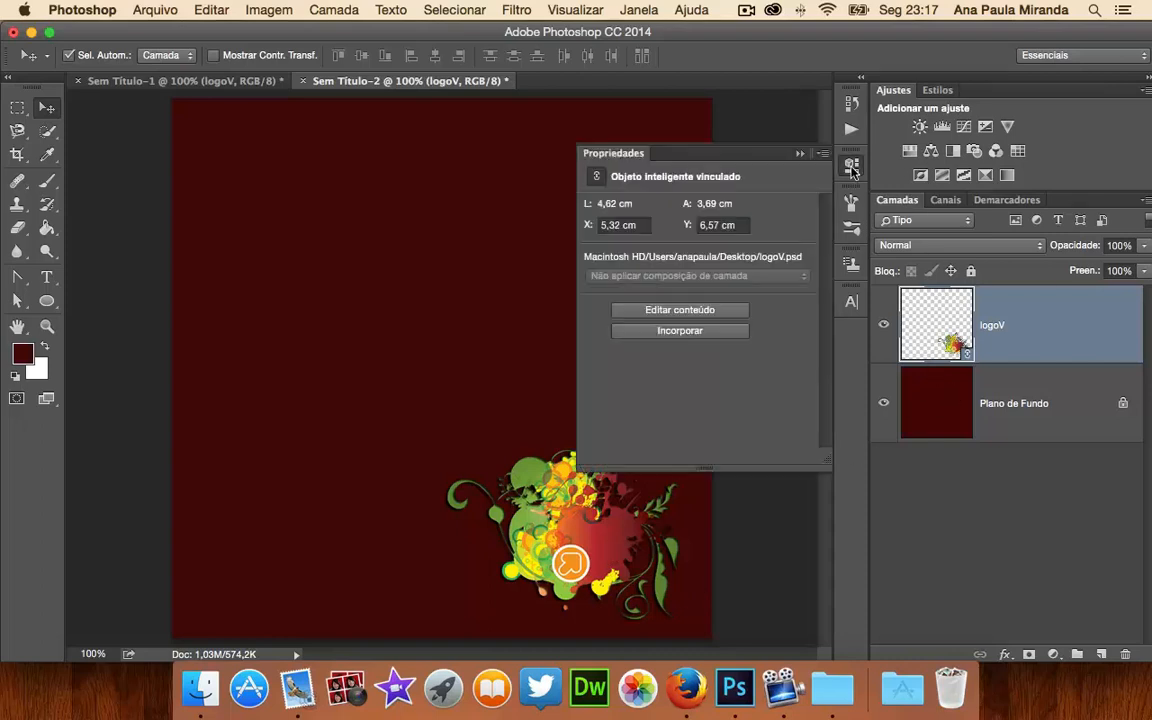
click(680, 310)
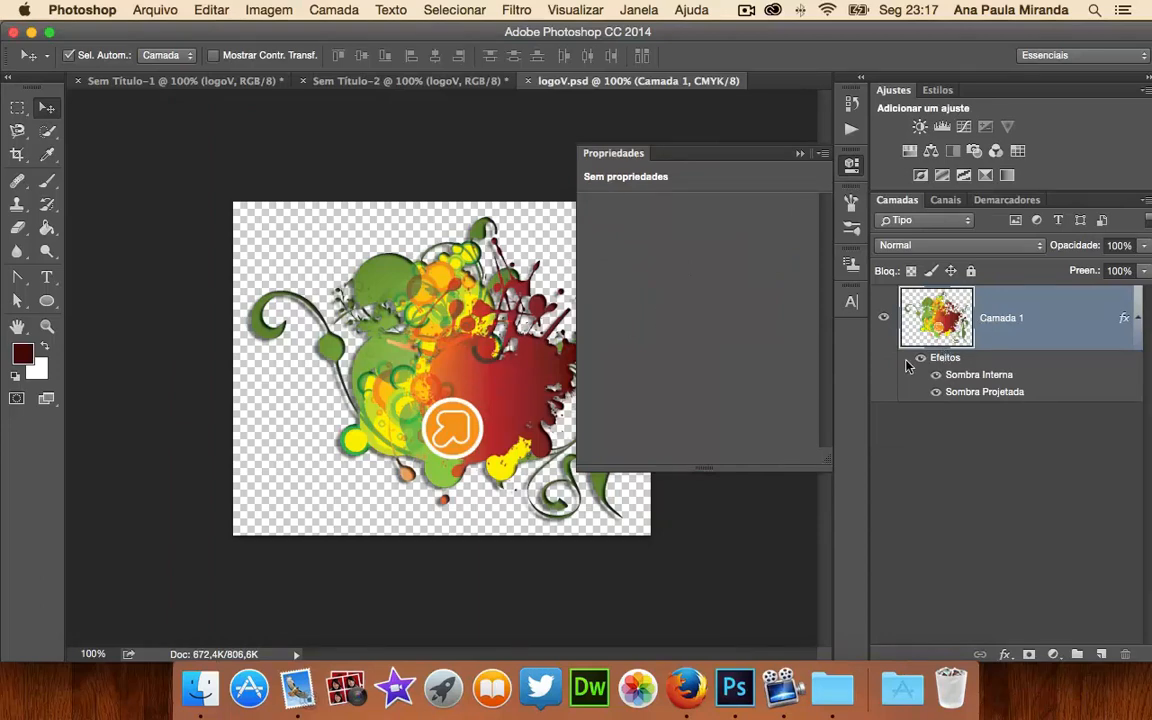
drag(428, 364, 428, 348)
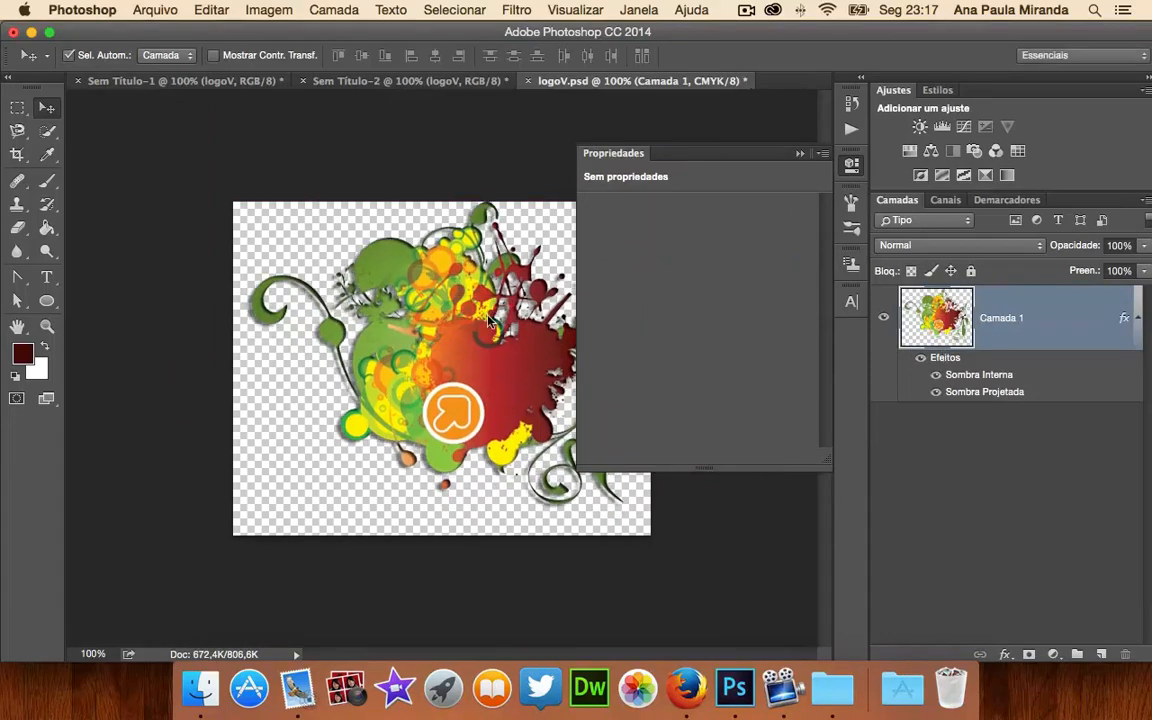
click(800, 154)
key(t)
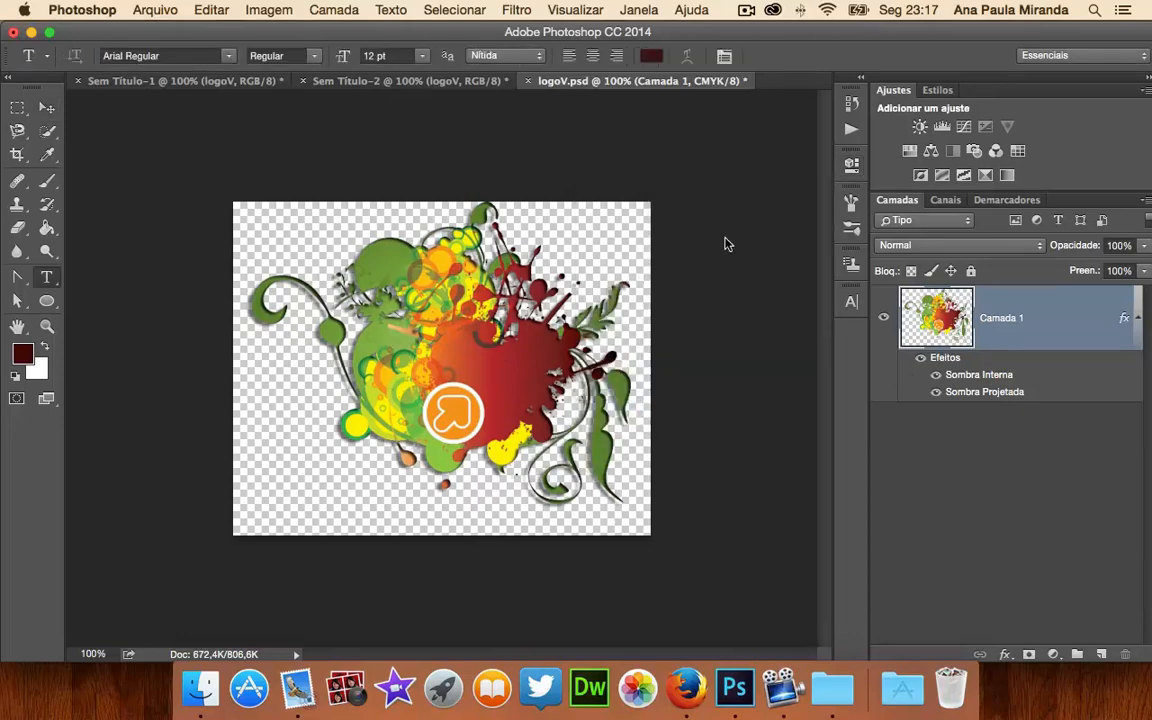
click(46, 112)
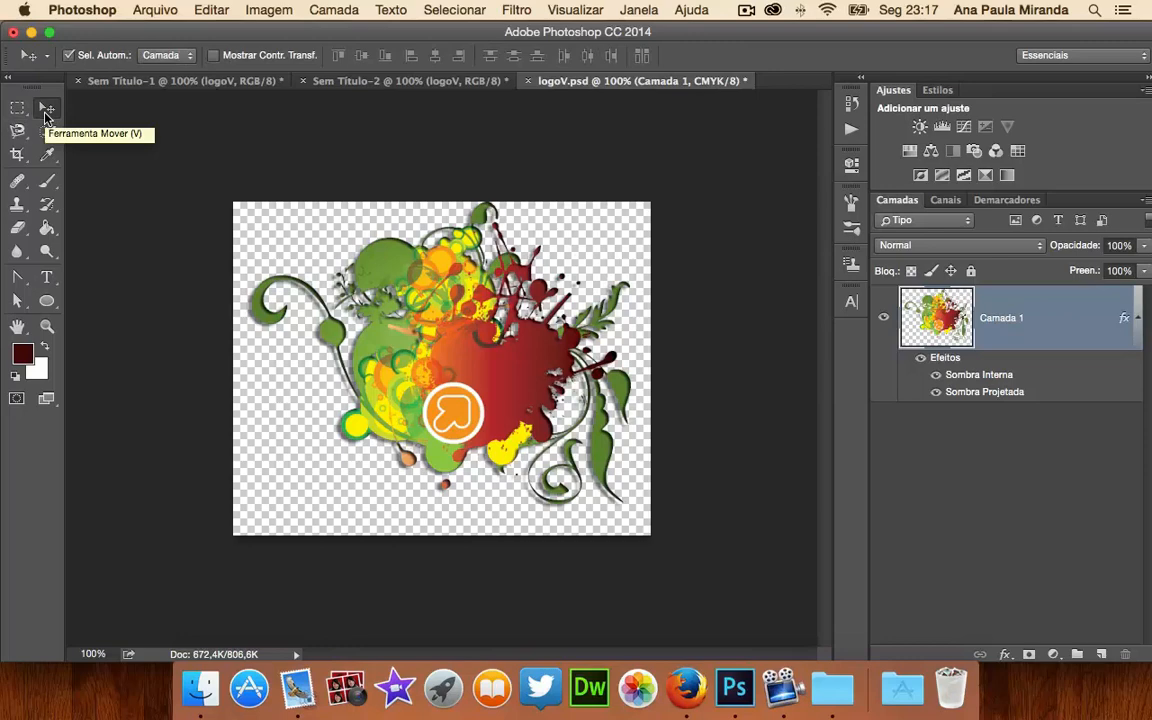
drag(486, 394, 487, 364)
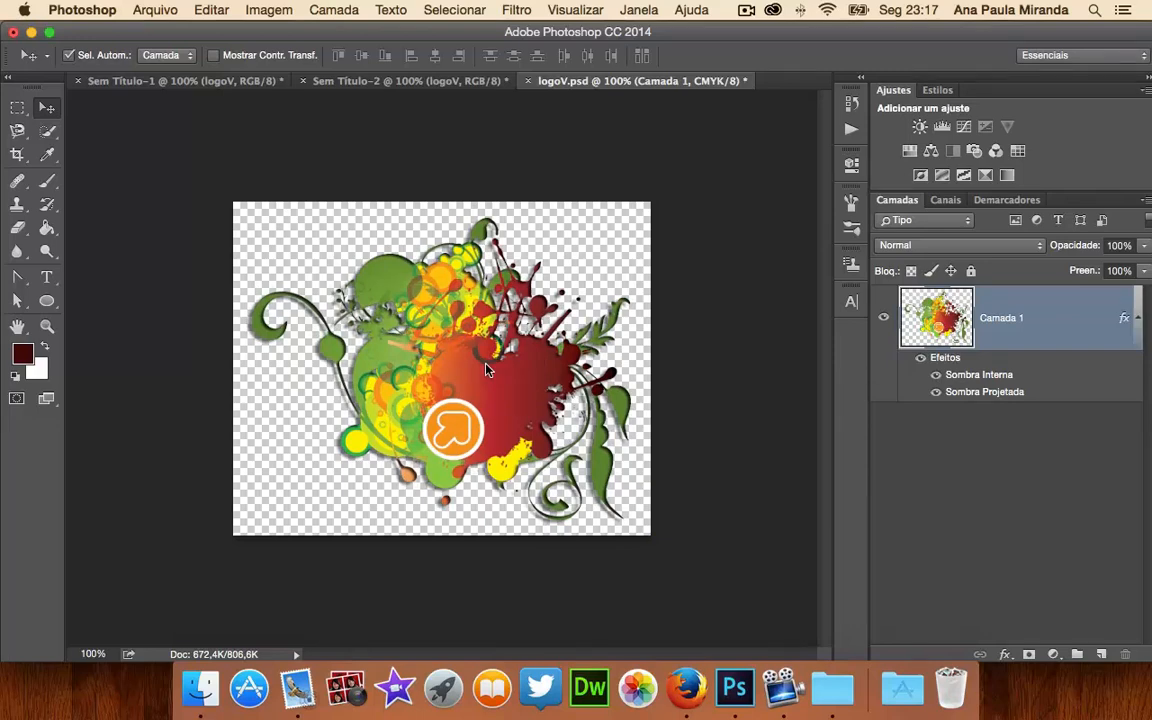
Step: Scale the logo in logoV.psd down to roughly four fifths and centre it horizontally, leaving free space below it
key(super+t)
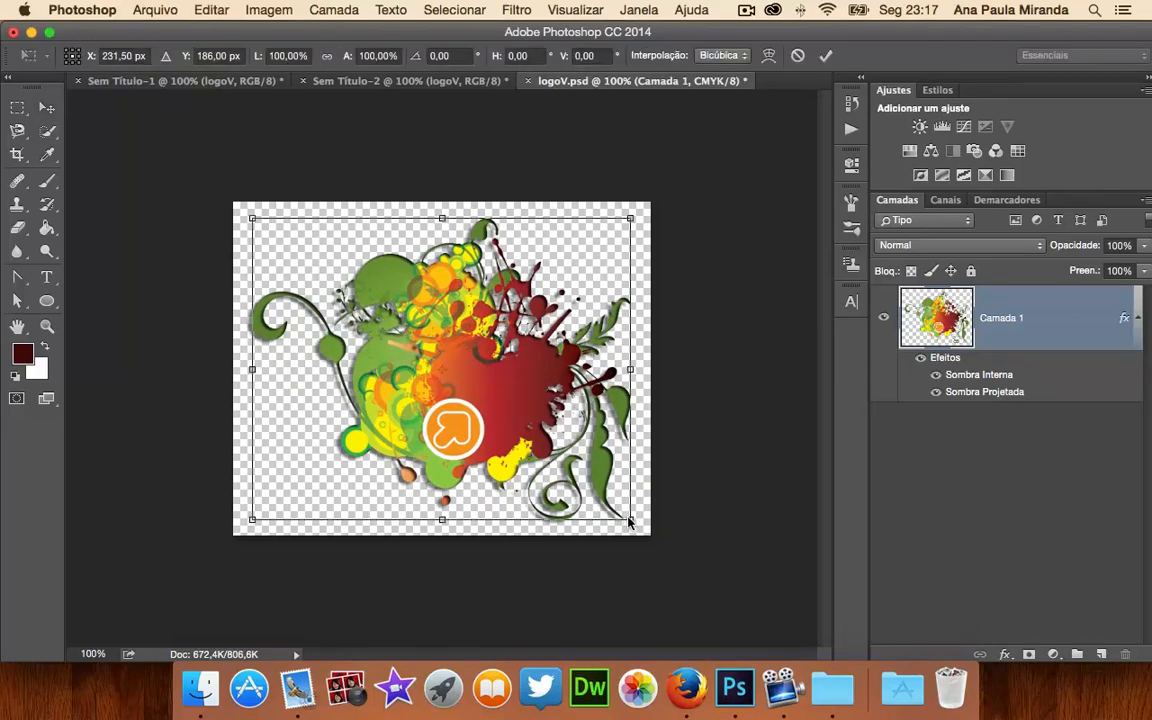
drag(630, 520, 571, 406)
key(Return)
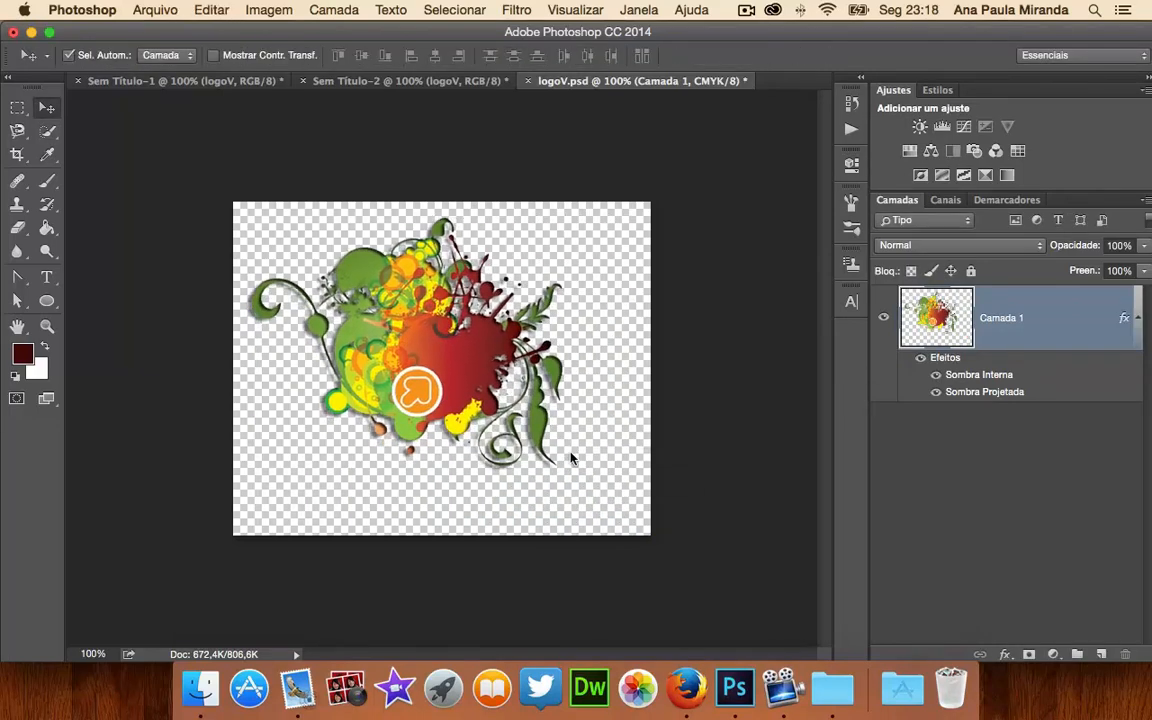
drag(415, 330, 442, 328)
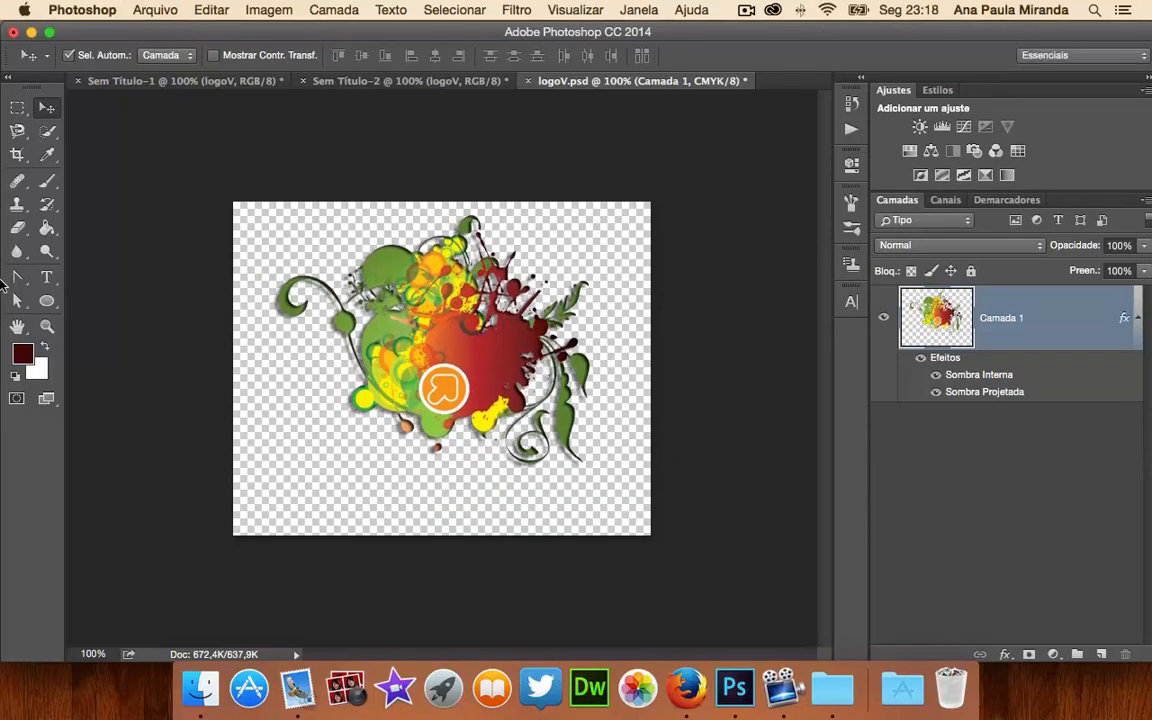
Step: Add the text "teste" in 24 pt Arial below the logo and move it slightly right of the canvas centre
click(47, 280)
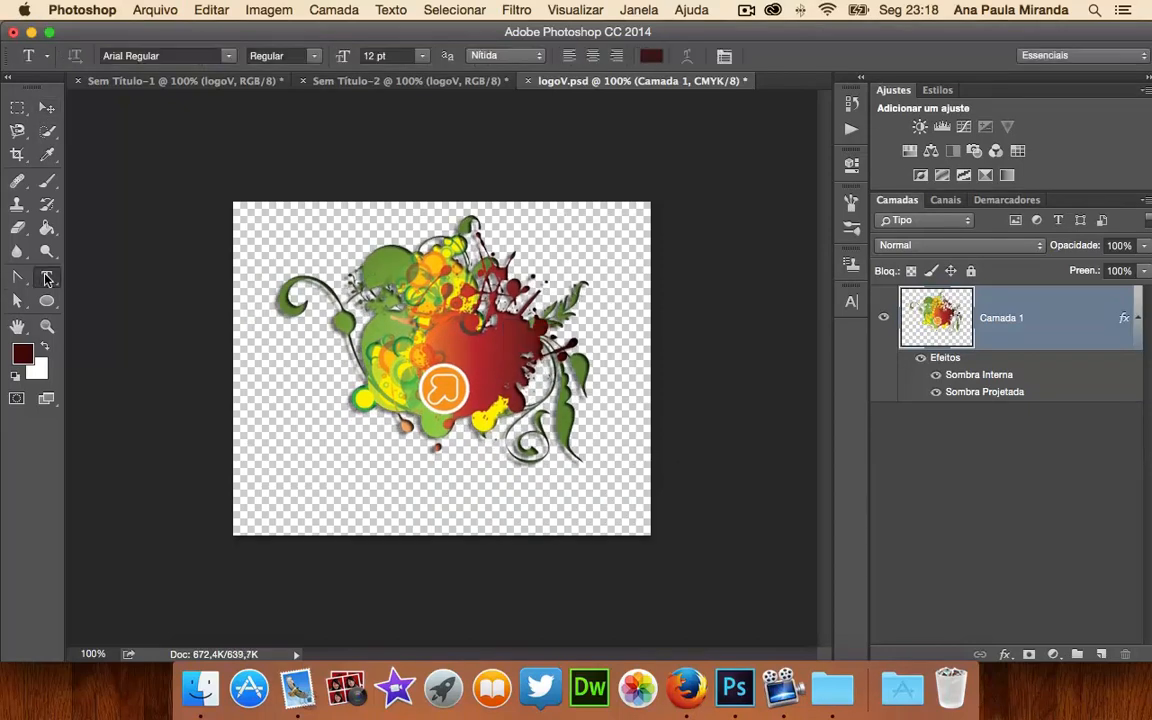
click(284, 482)
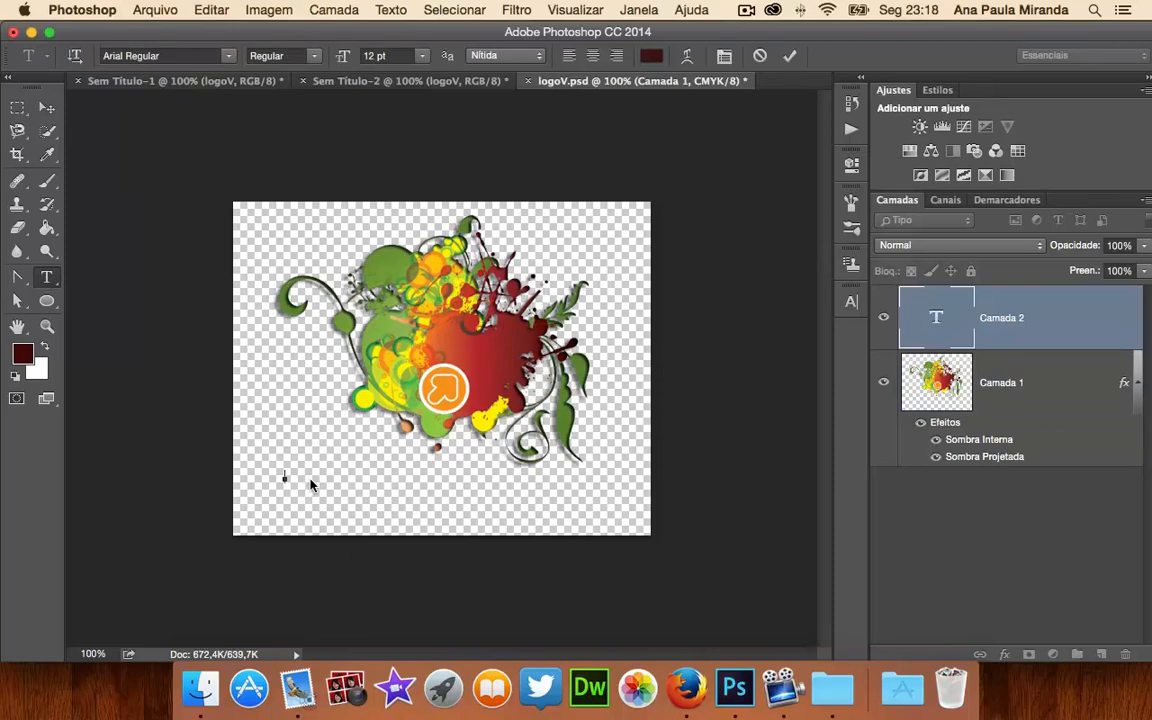
click(422, 56)
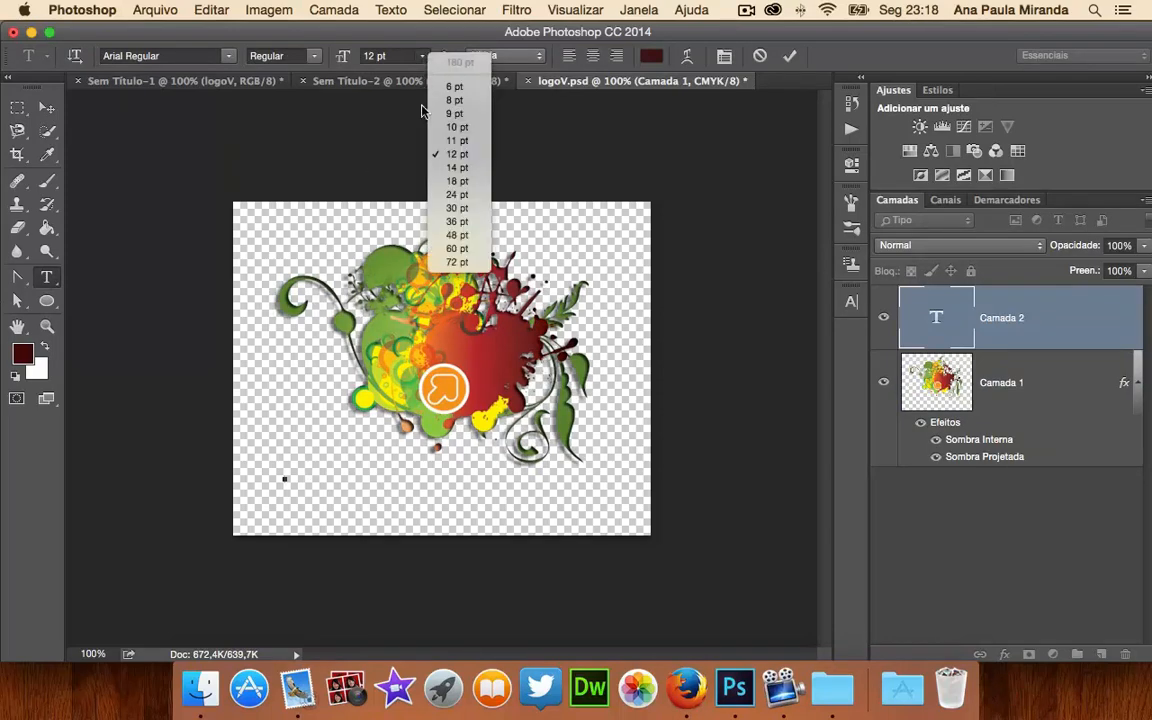
click(452, 195)
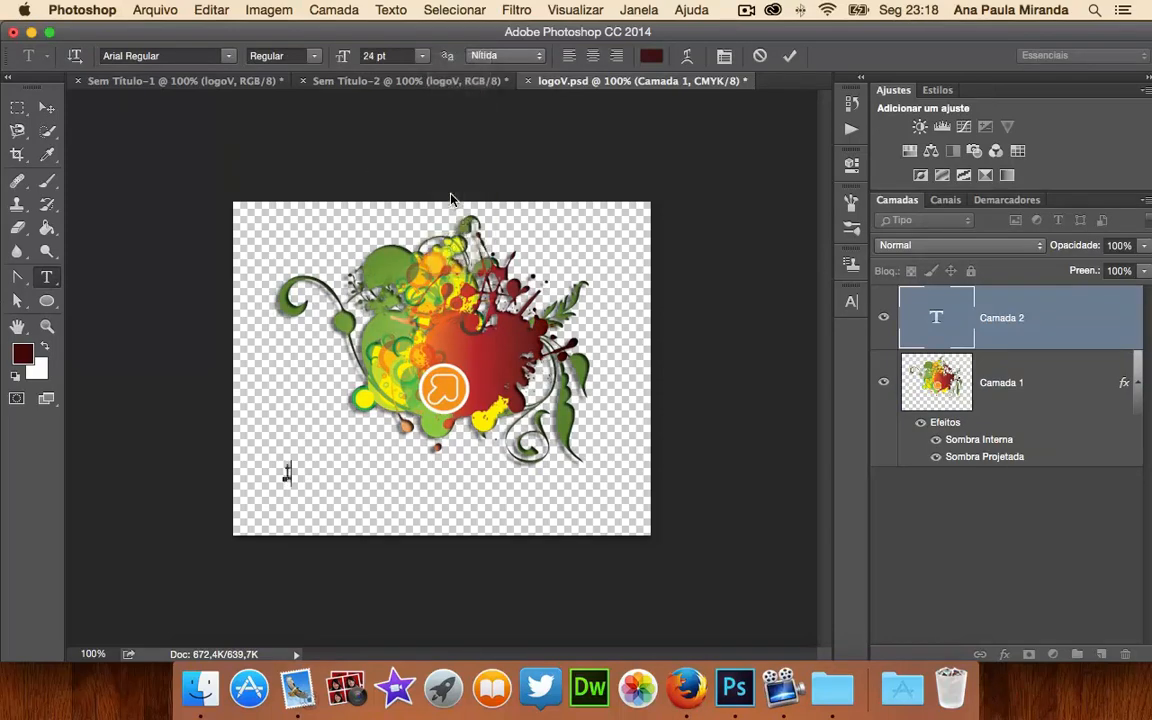
text(teste)
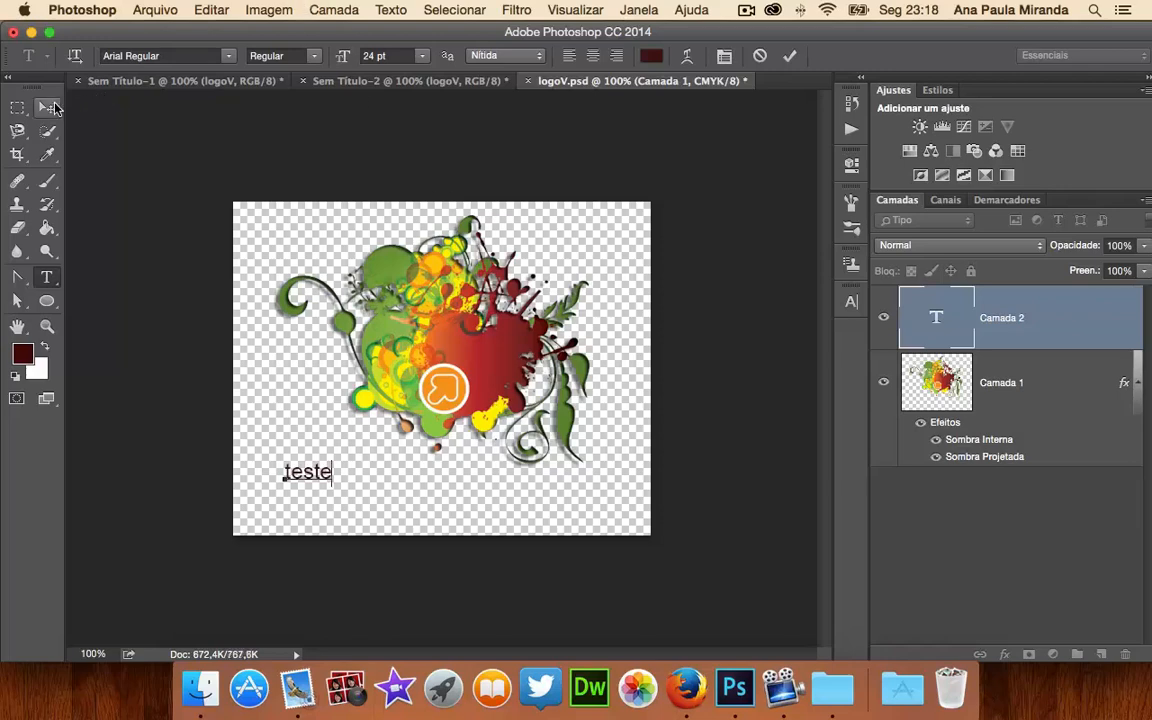
click(55, 108)
drag(329, 475, 505, 497)
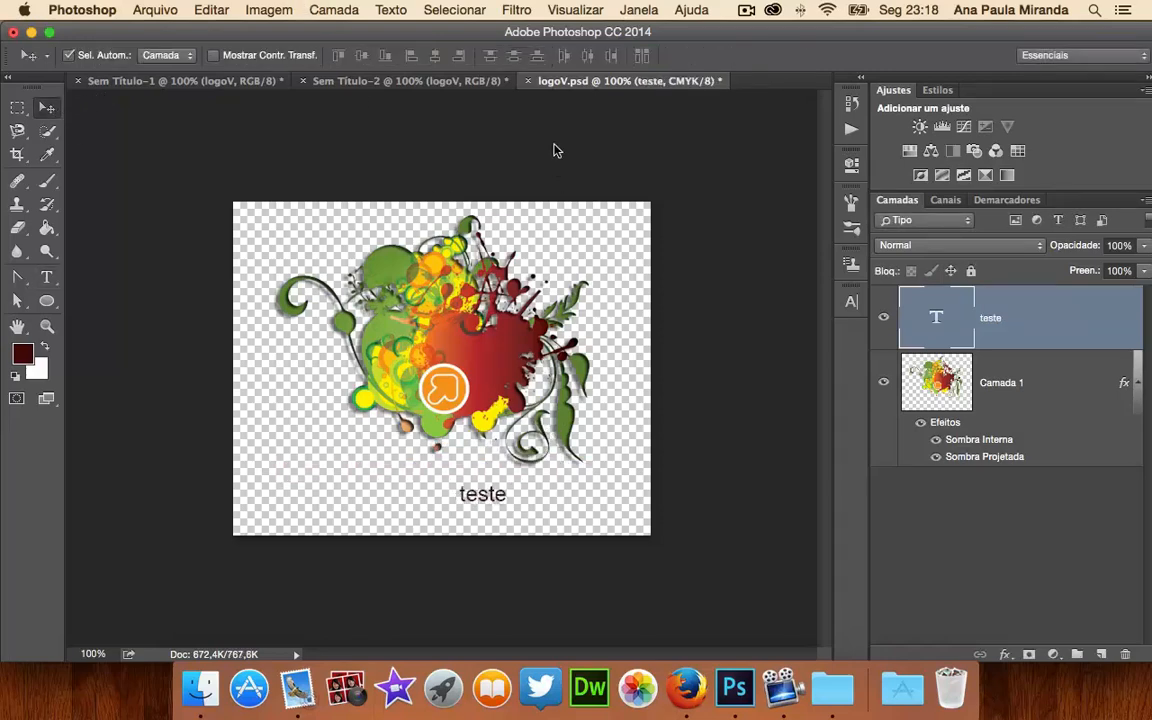
Step: Close logoV.psd with its changes saved and check the linked logo in Sem Título-1 and Sem Título-2
click(528, 81)
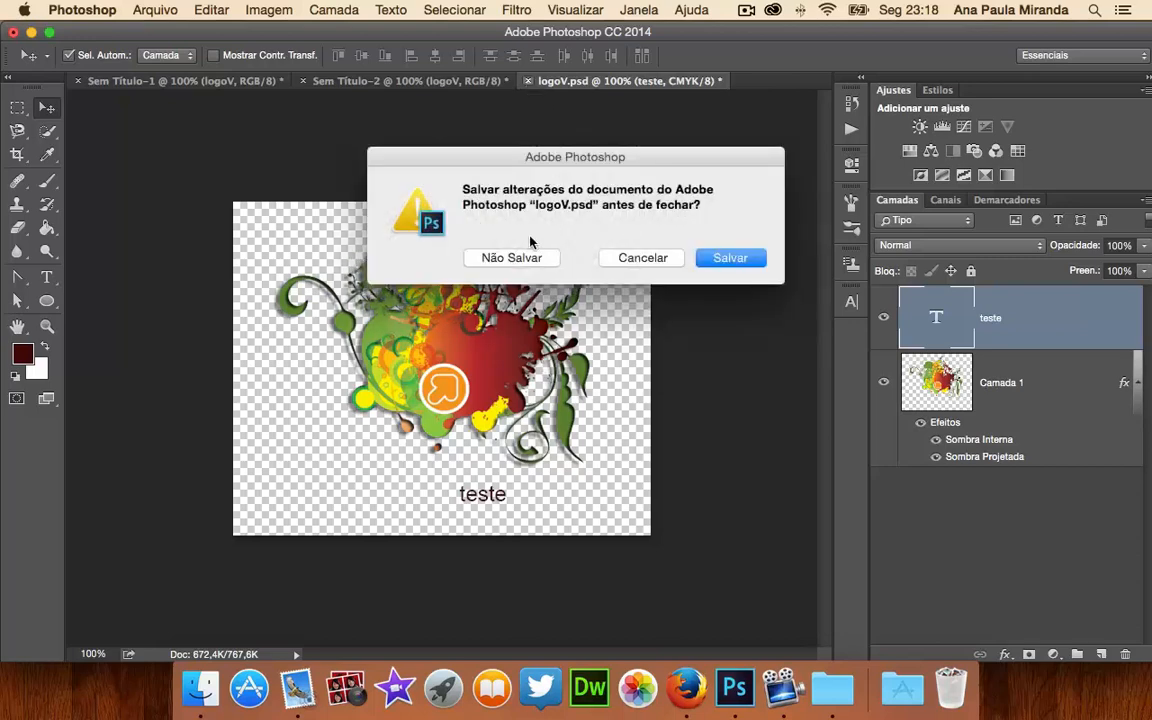
click(714, 262)
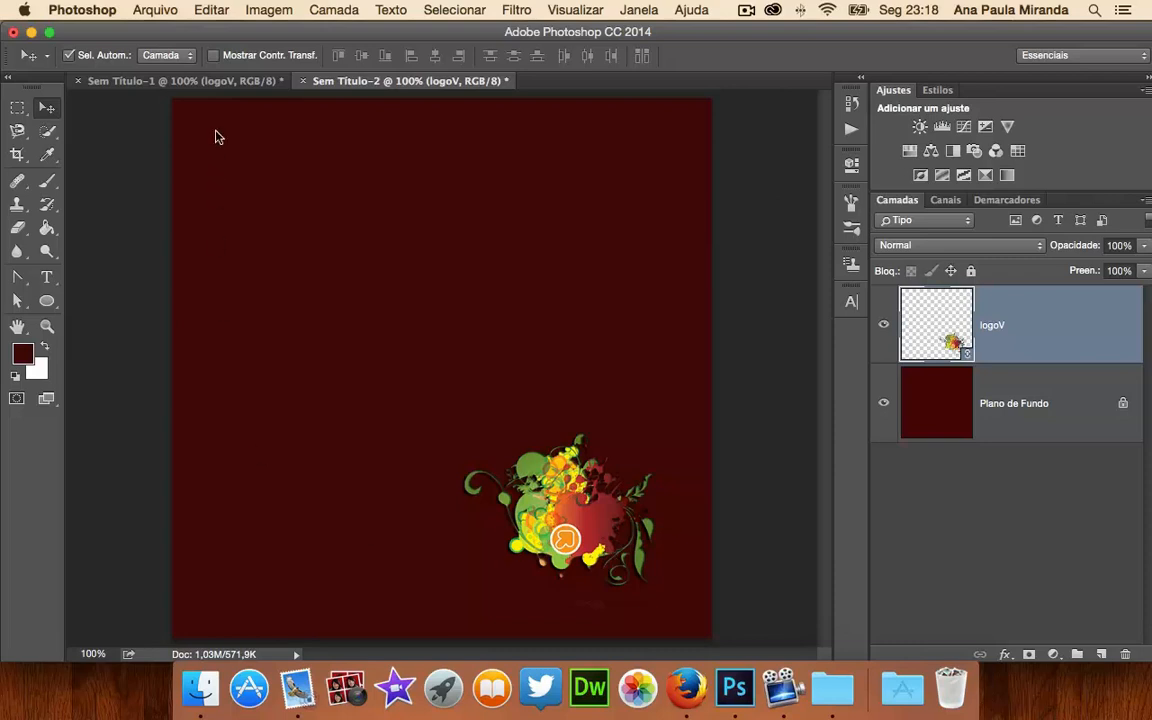
click(188, 80)
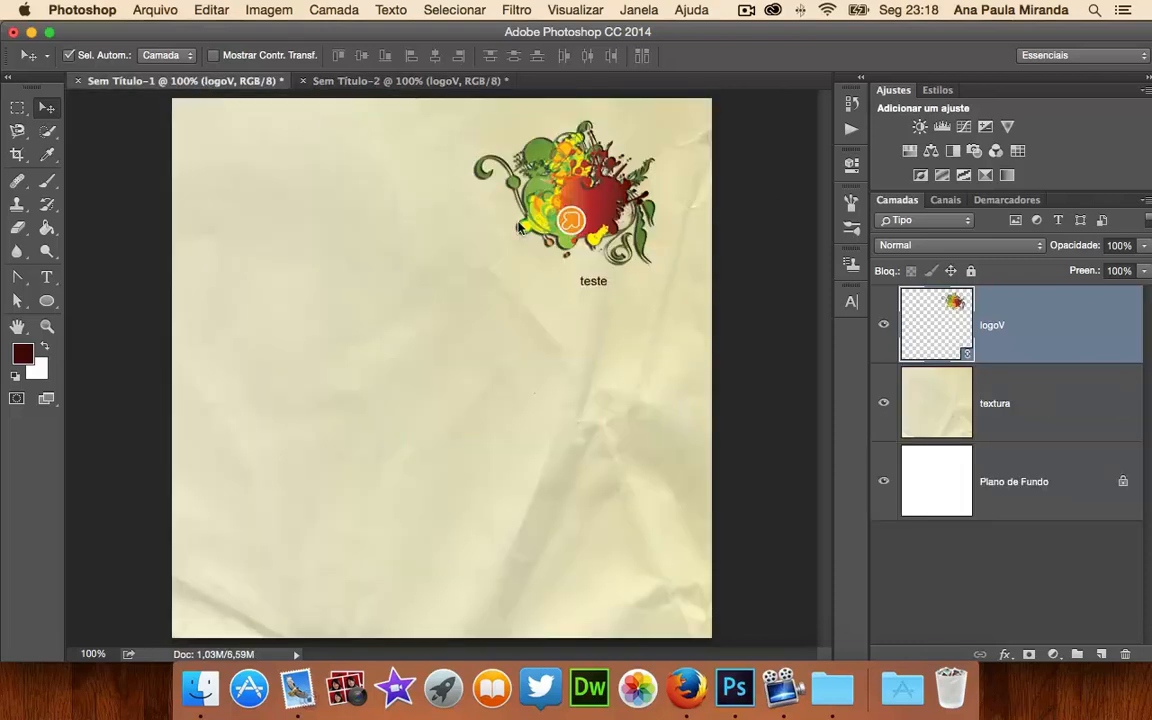
click(435, 81)
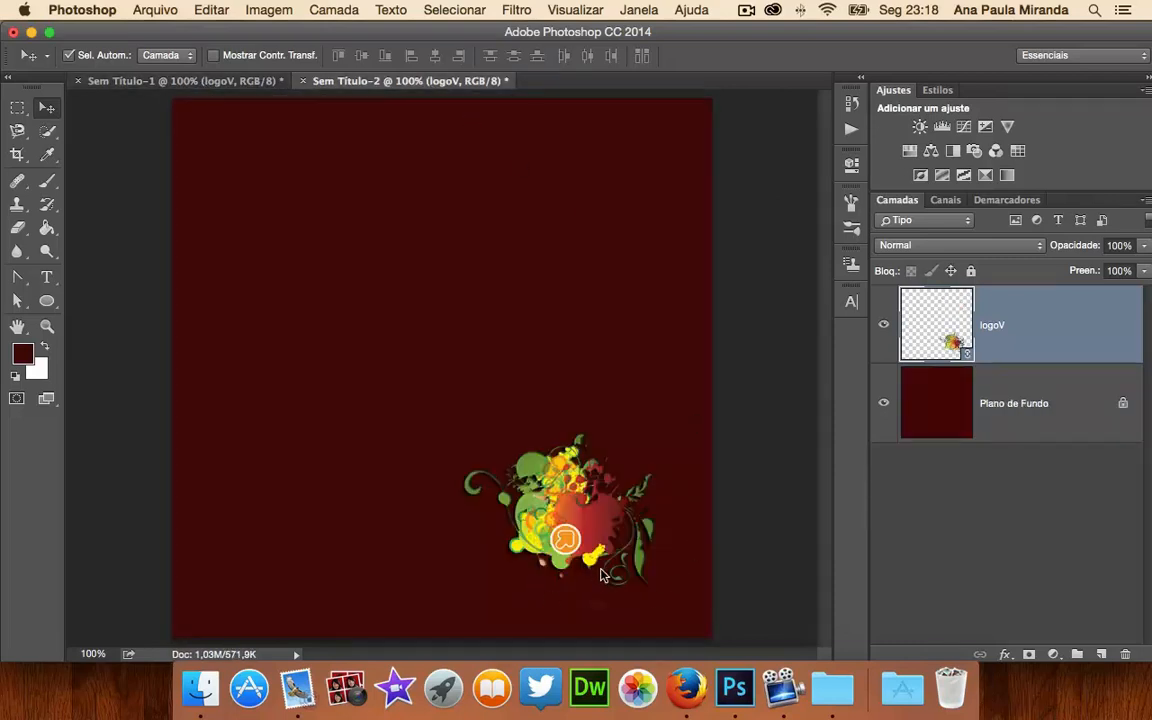
Step: Fill the Plano de Fundo layer of Sem Título-2 with a light salmon red as the new foreground colour
click(1015, 412)
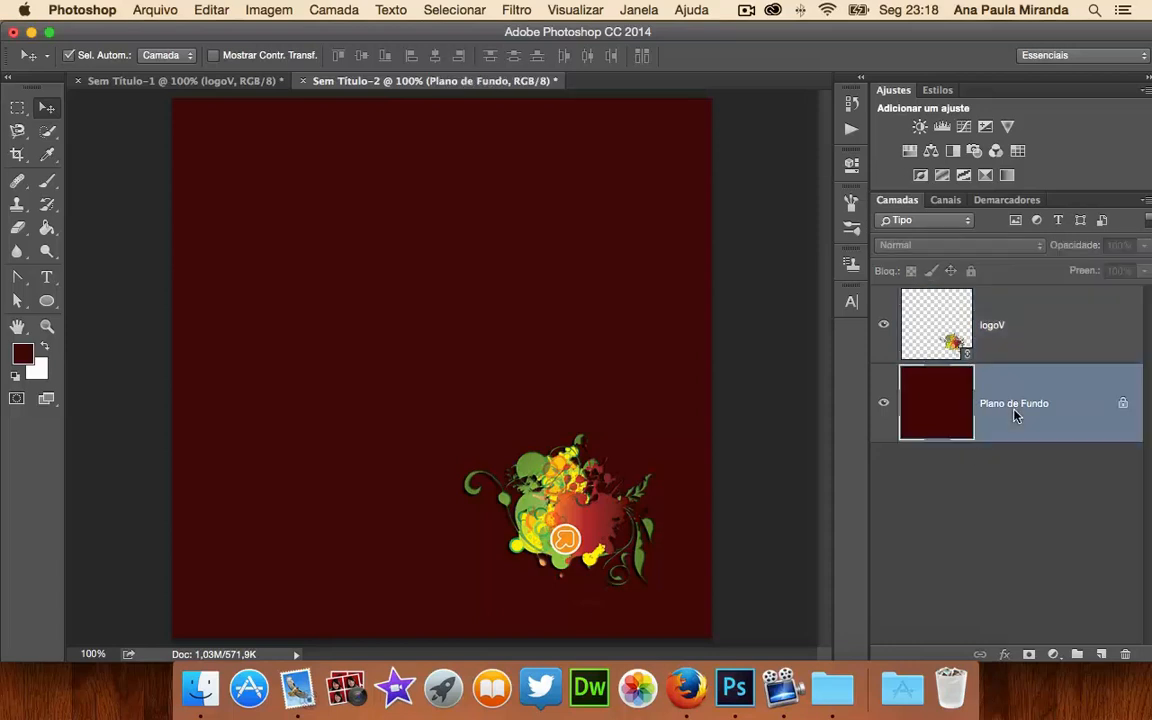
click(22, 353)
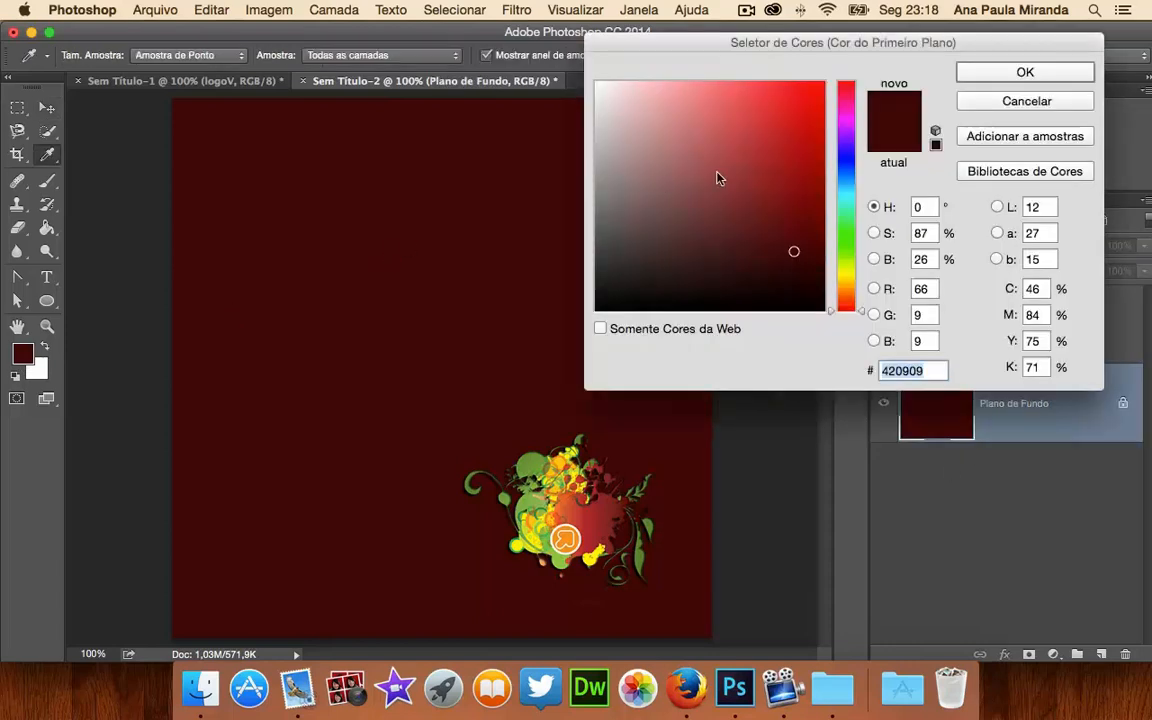
click(725, 118)
click(1040, 100)
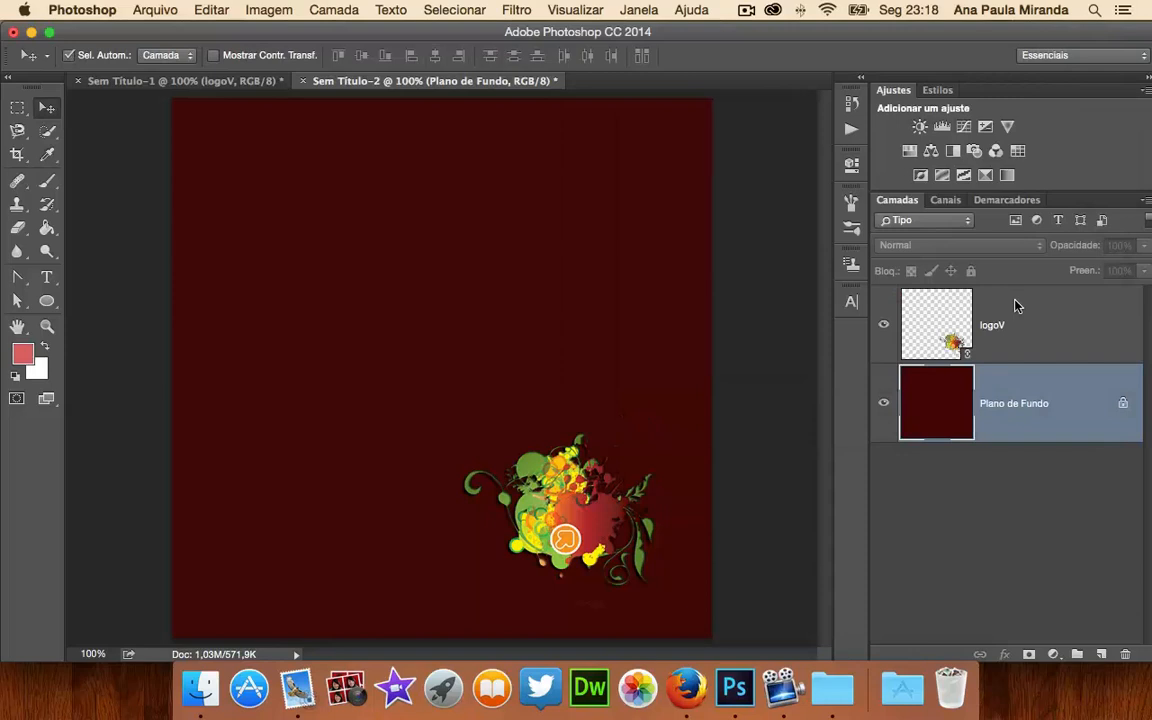
key(alt+BackSpace)
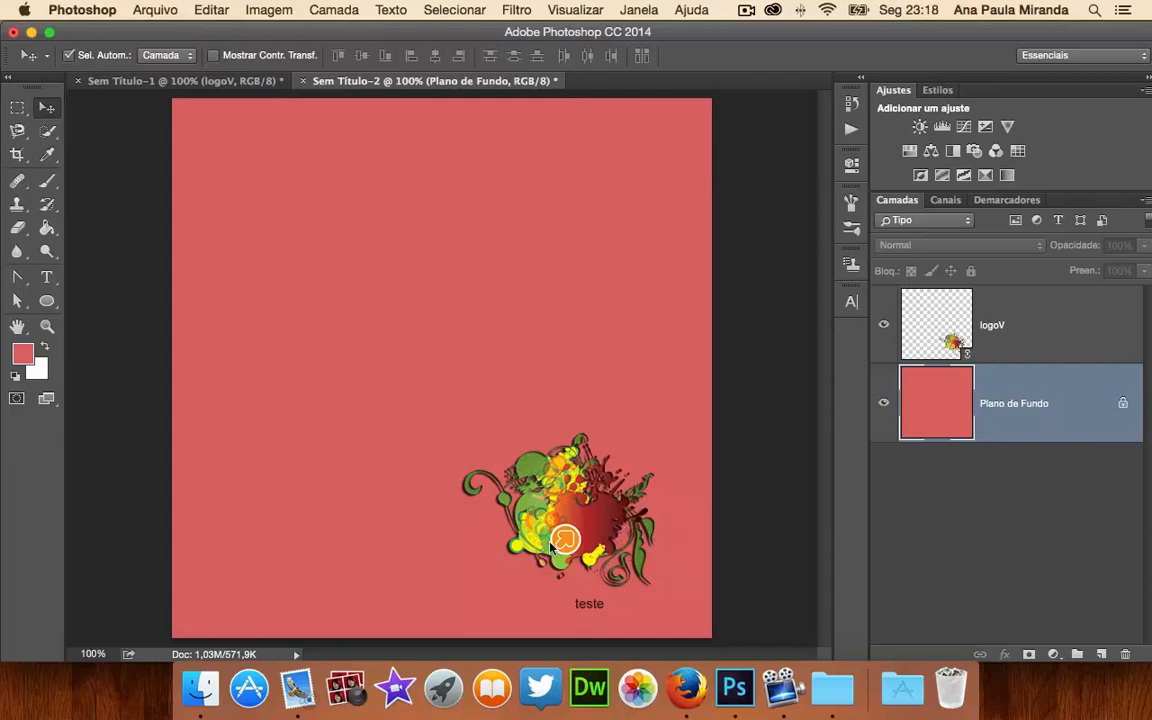
Step: Check the linked logo and its text in Sem Título-1
click(186, 82)
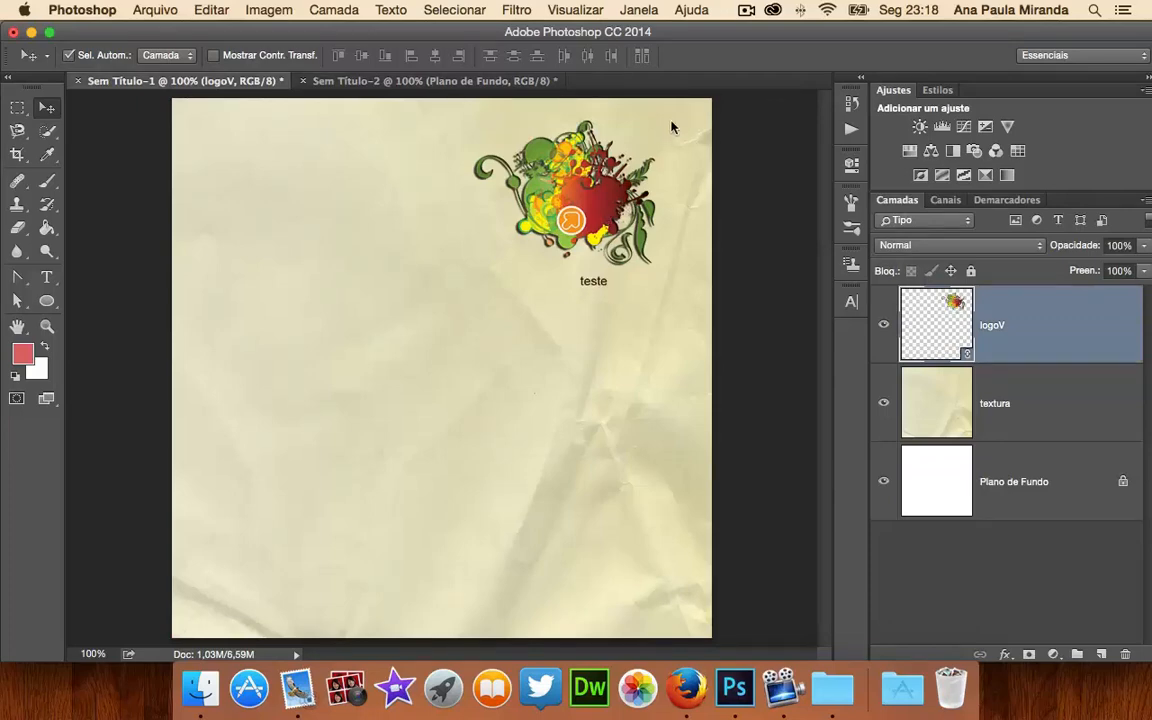
click(747, 12)
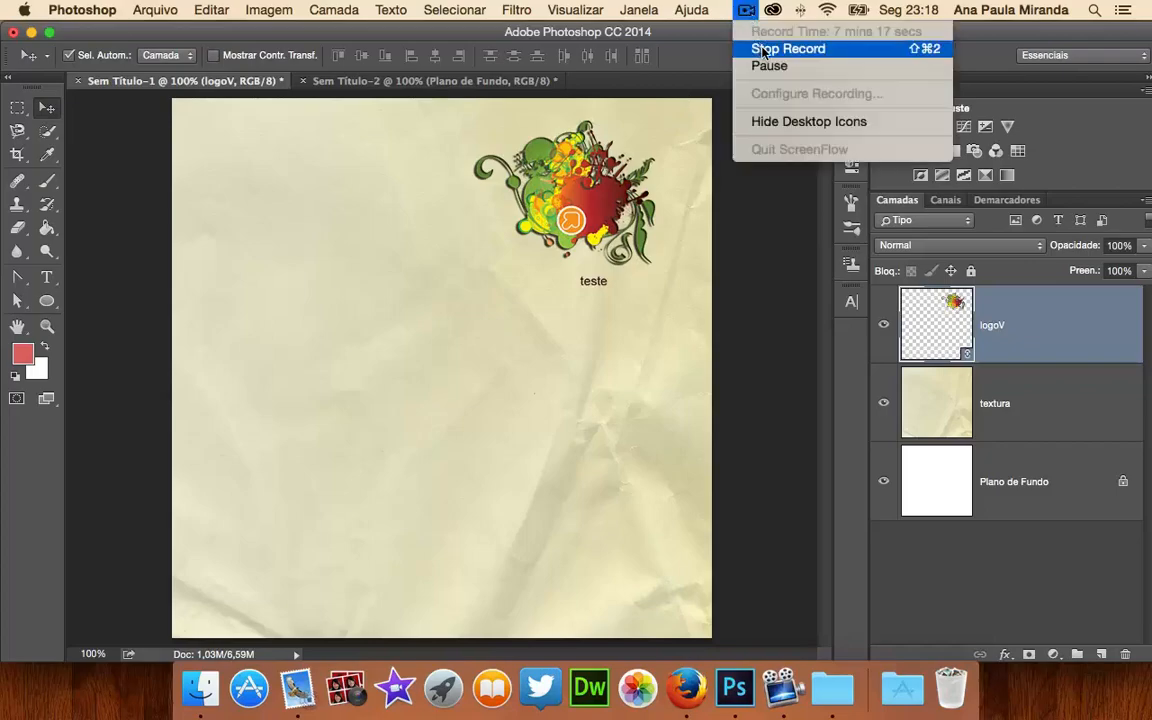